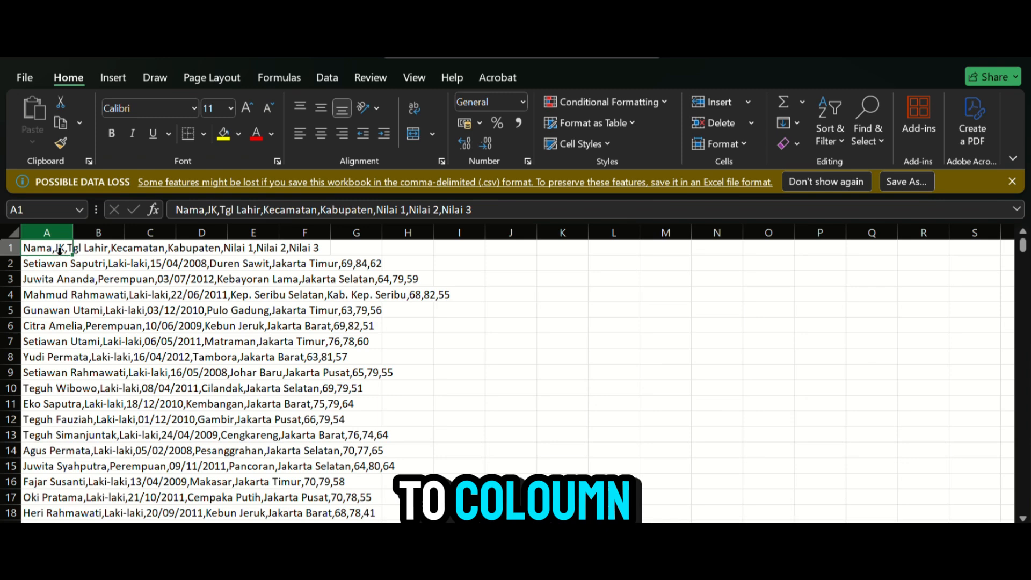
Step: Split the comma-separated data in column A into separate columns and autofit the widths of columns A to H
{"action": "key", "text": "ctrl+space"}
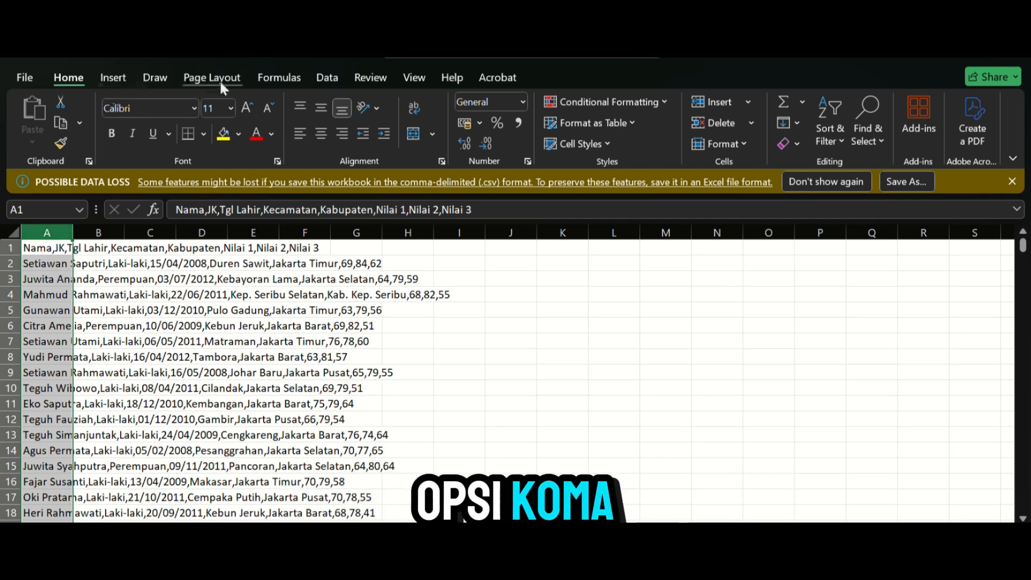
{"action": "left_click", "coordinate": [333, 82]}
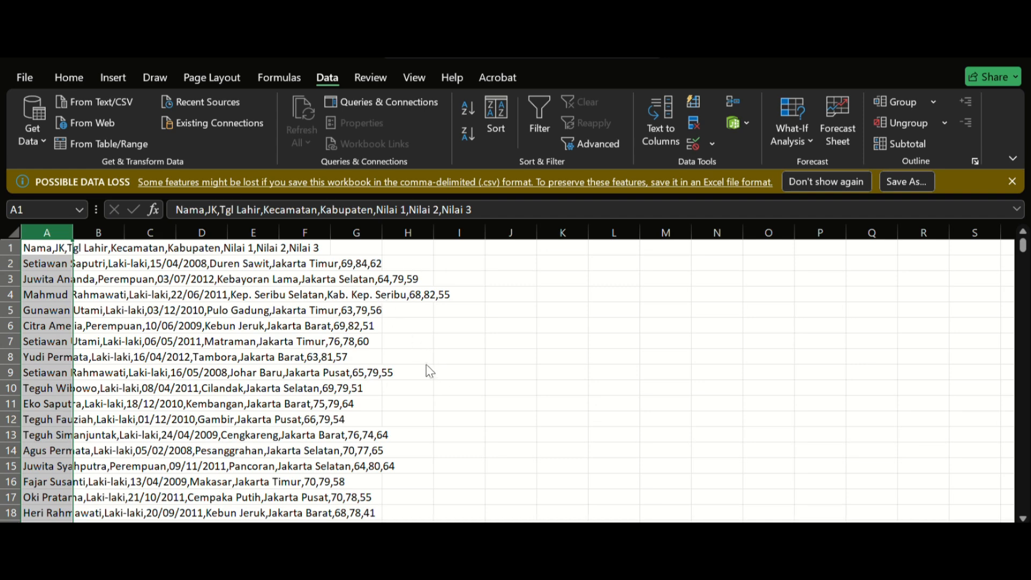
{"action": "key", "text": "Return"}
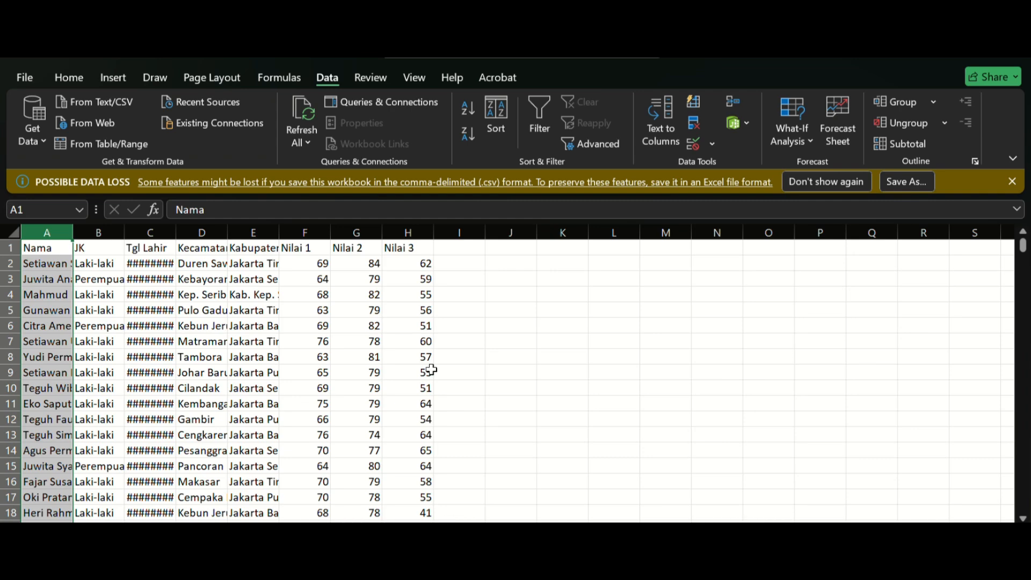
{"action": "left_click_drag", "start_coordinate": [51, 233], "coordinate": [430, 233]}
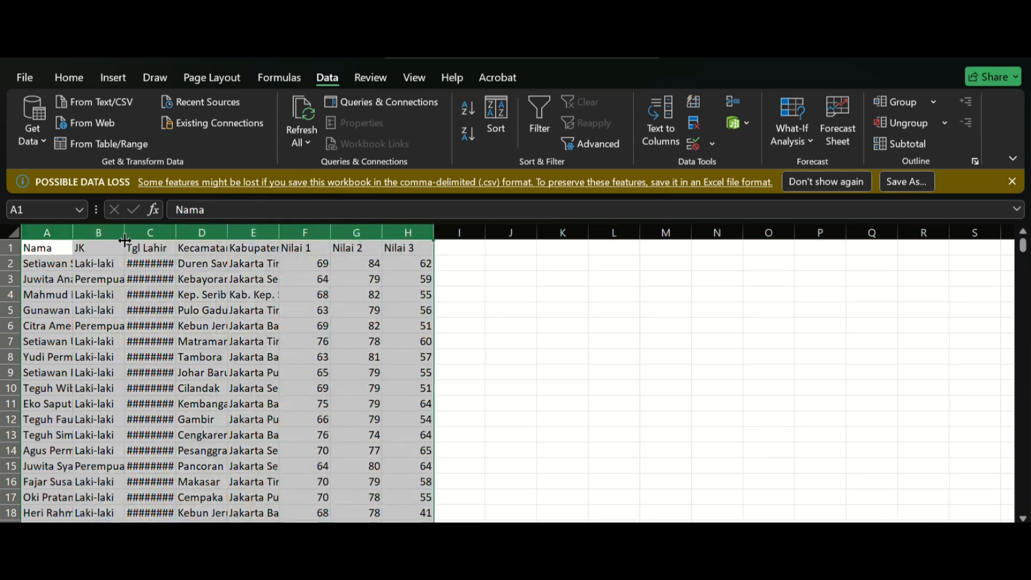
{"action": "double_click", "coordinate": [79, 244]}
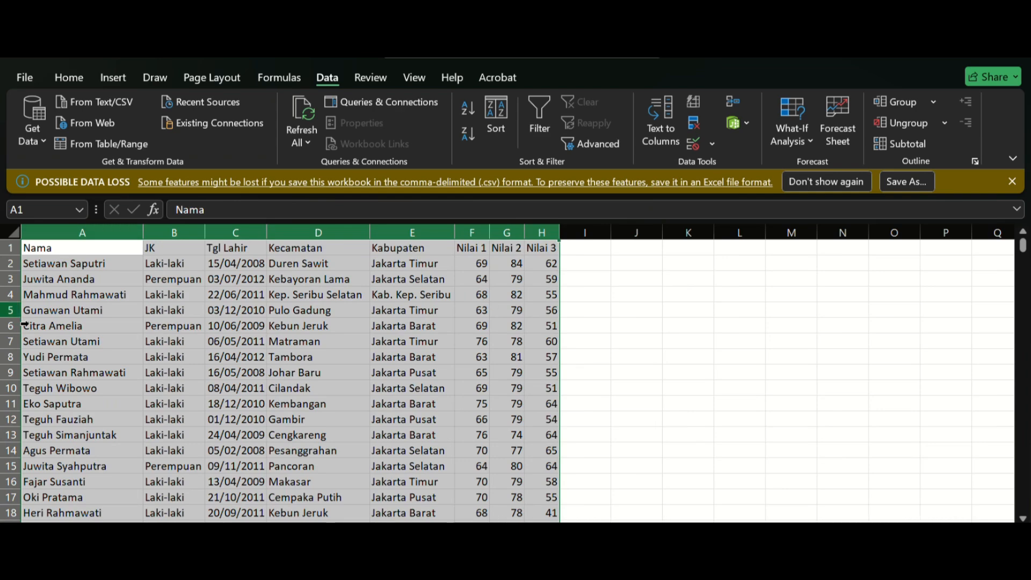
Step: Try to format the data in columns A to H as a table
{"action": "left_click", "coordinate": [63, 77]}
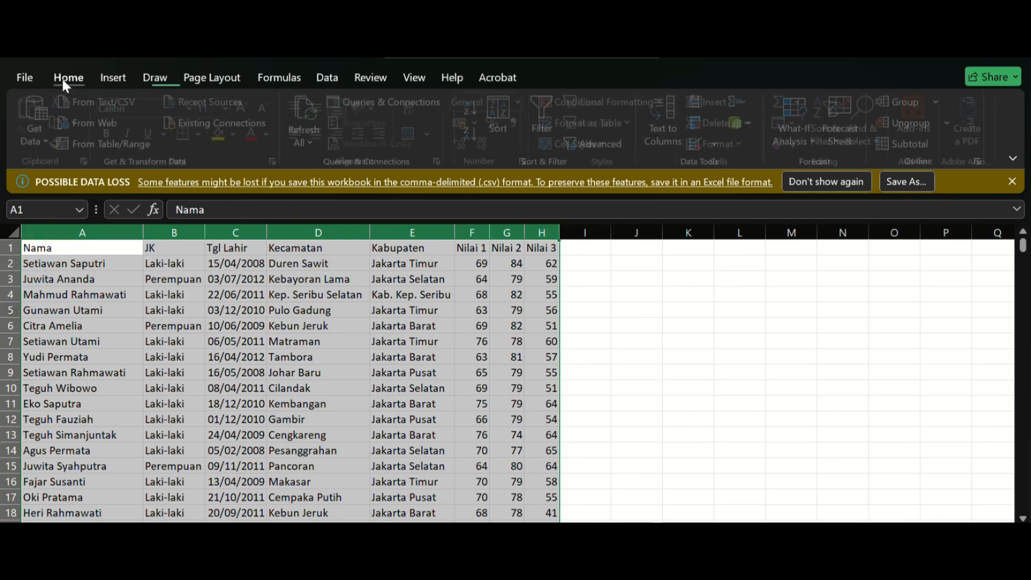
{"action": "left_click", "coordinate": [596, 125]}
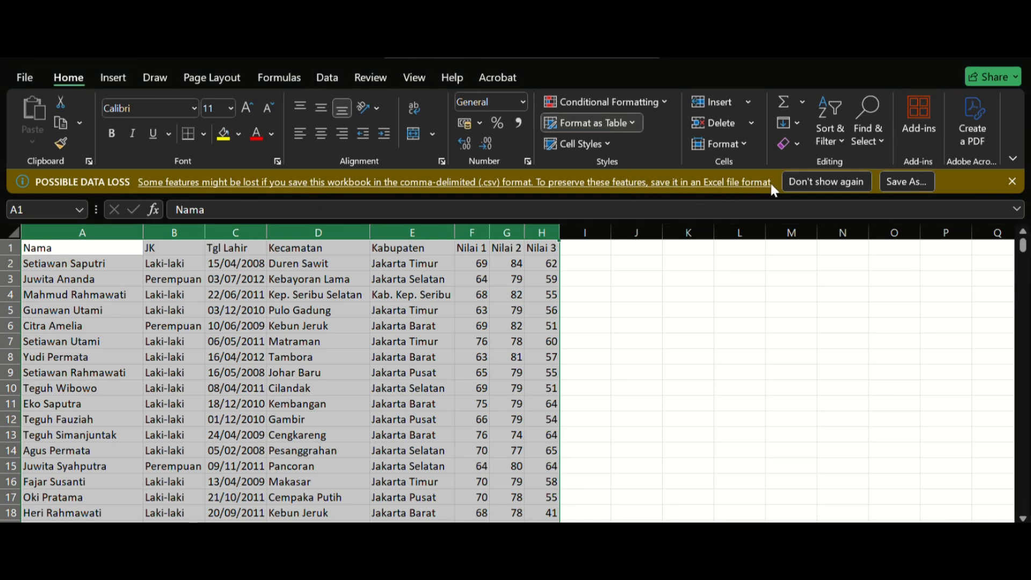
{"action": "key", "text": "ctrl+t"}
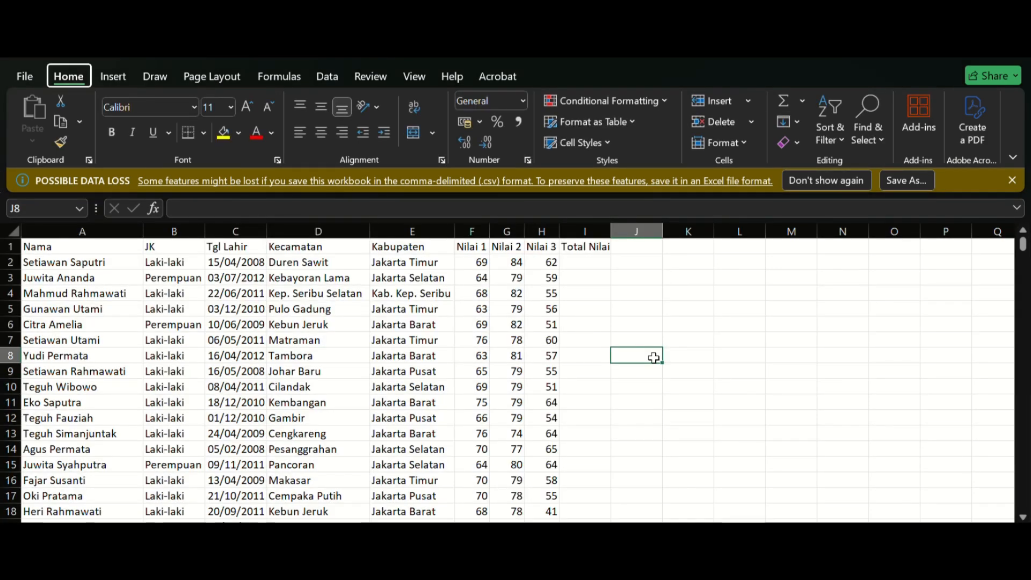
Step: Enter the weighted score formula =F2*0,5+G2*0,3+H2*0,2 in cell I2 under Total Nilai
{"action": "left_click", "coordinate": [584, 327]}
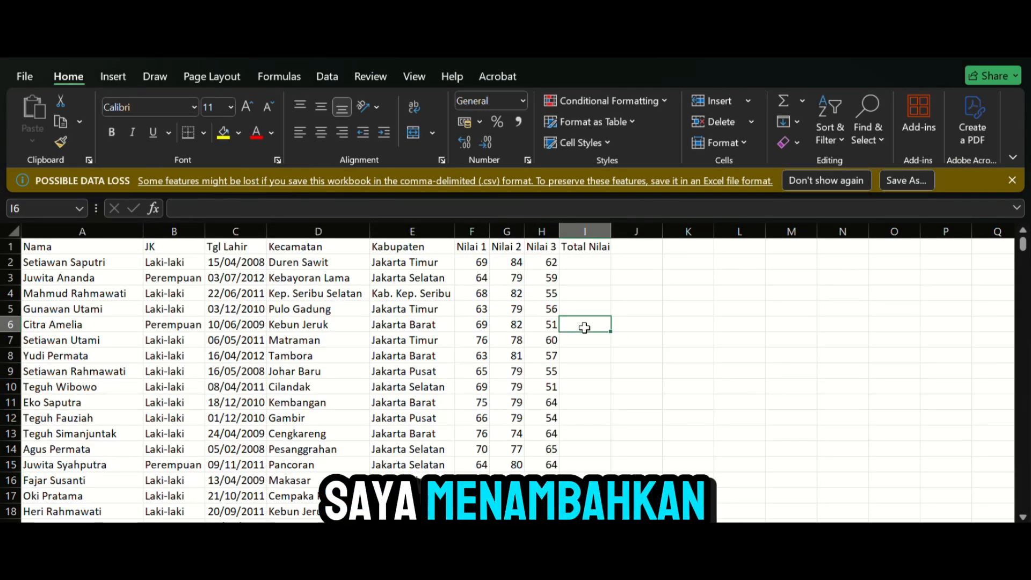
{"action": "left_click", "coordinate": [596, 264]}
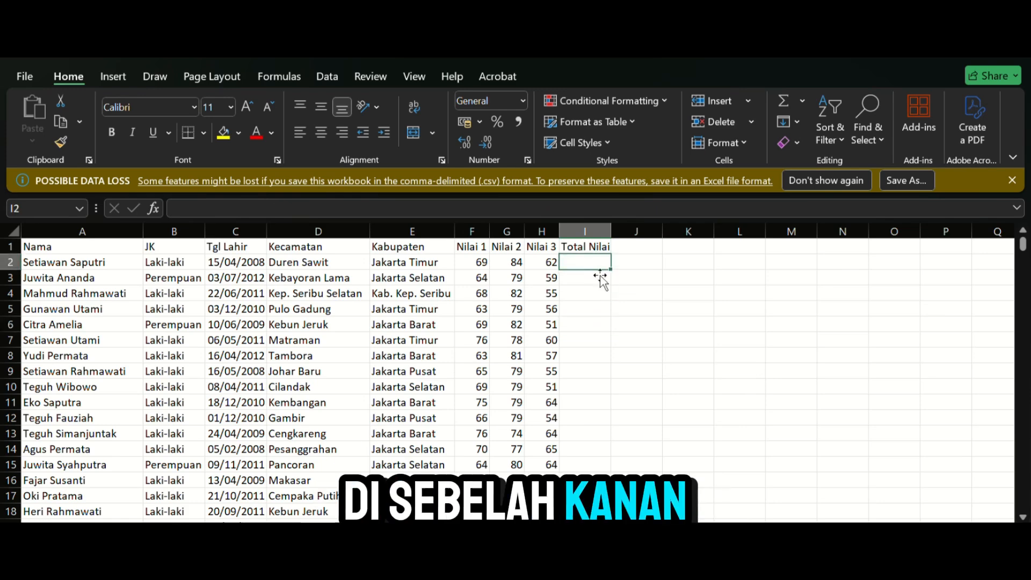
{"action": "type", "text": "="}
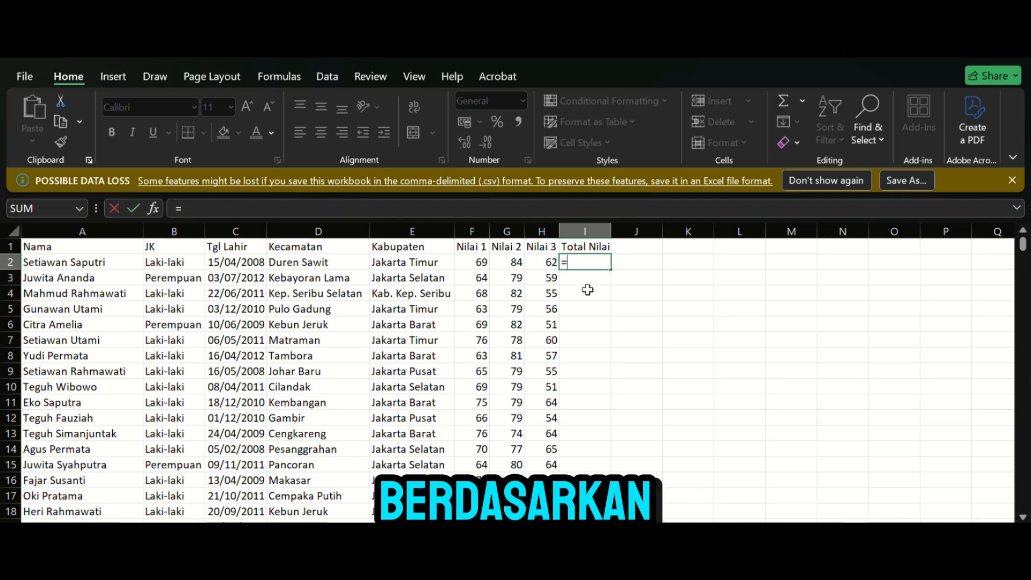
{"action": "left_click", "coordinate": [481, 263]}
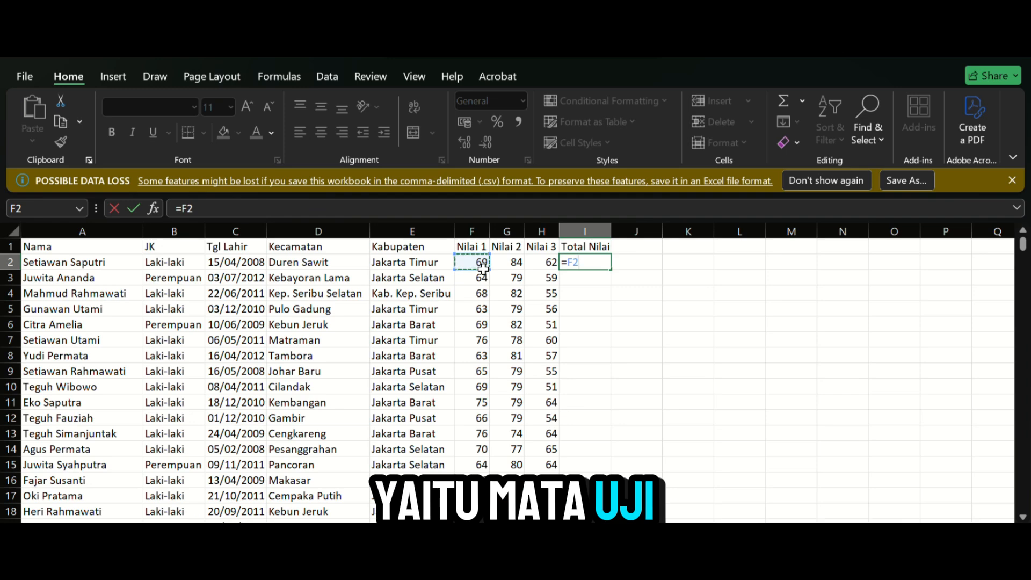
{"action": "type", "text": "*0,"}
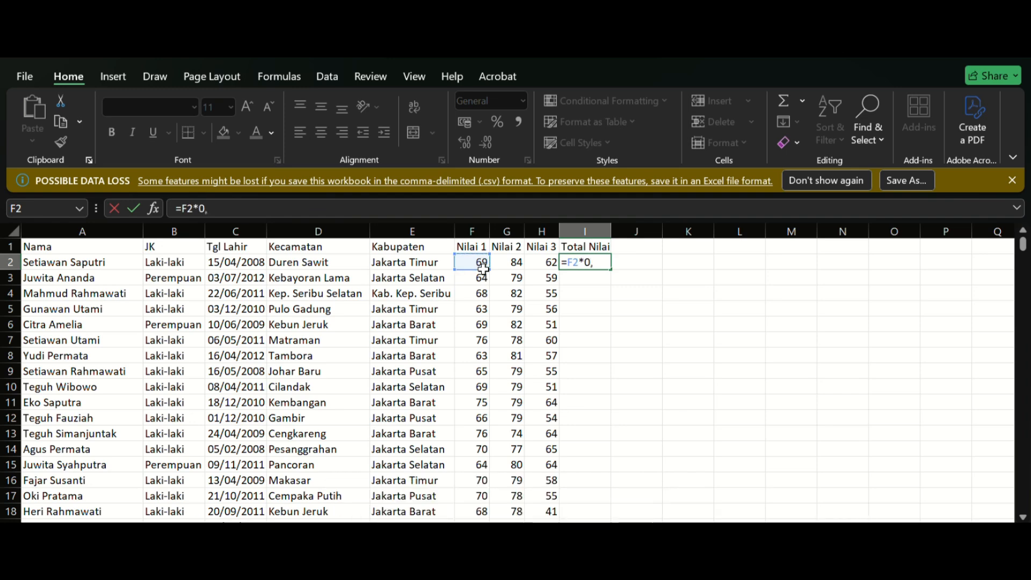
{"action": "type", "text": "5+"}
{"action": "left_click", "coordinate": [515, 263]}
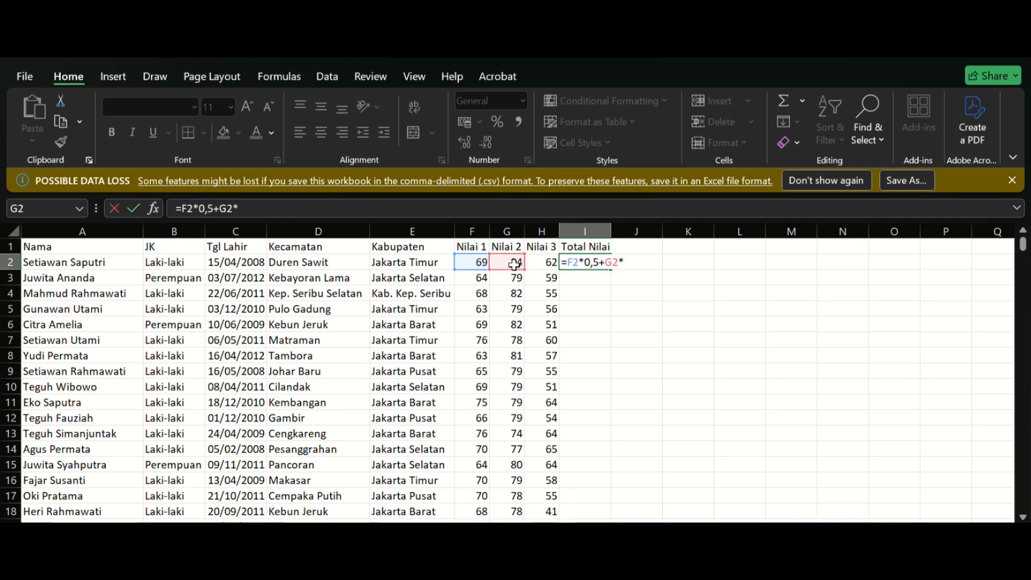
{"action": "type", "text": "*0,3"}
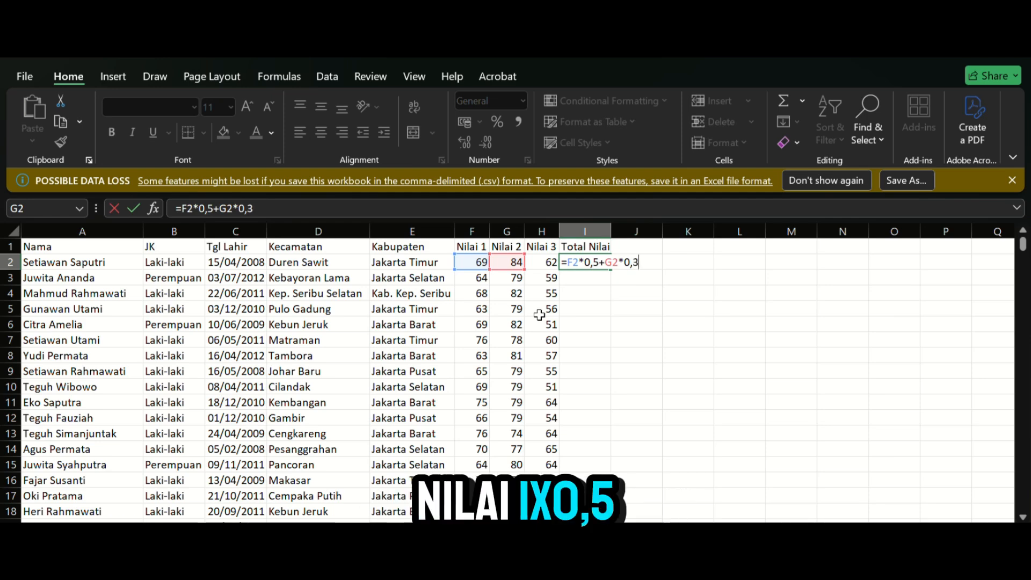
{"action": "type", "text": "+"}
{"action": "left_click", "coordinate": [558, 263]}
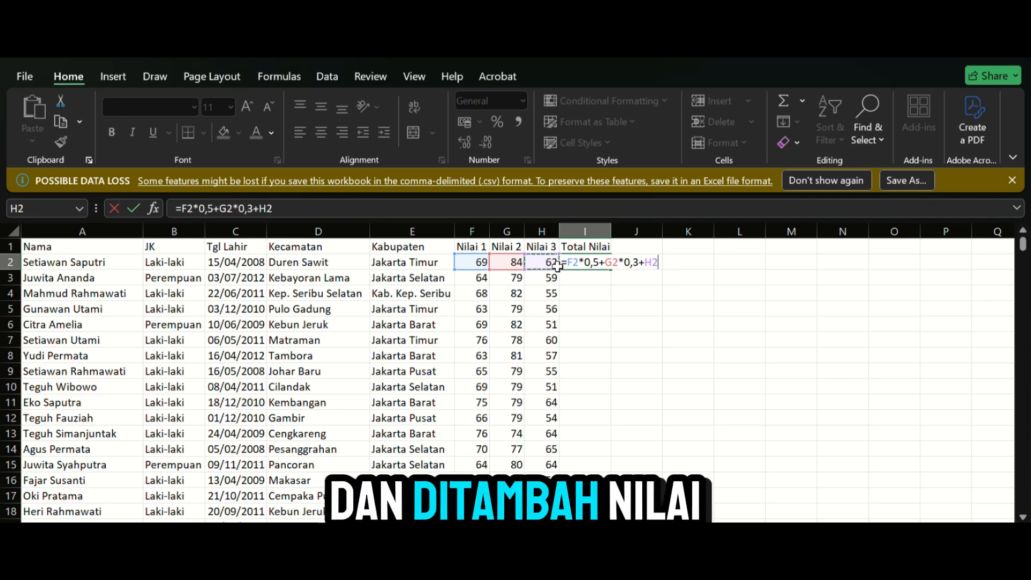
{"action": "type", "text": "*0,2"}
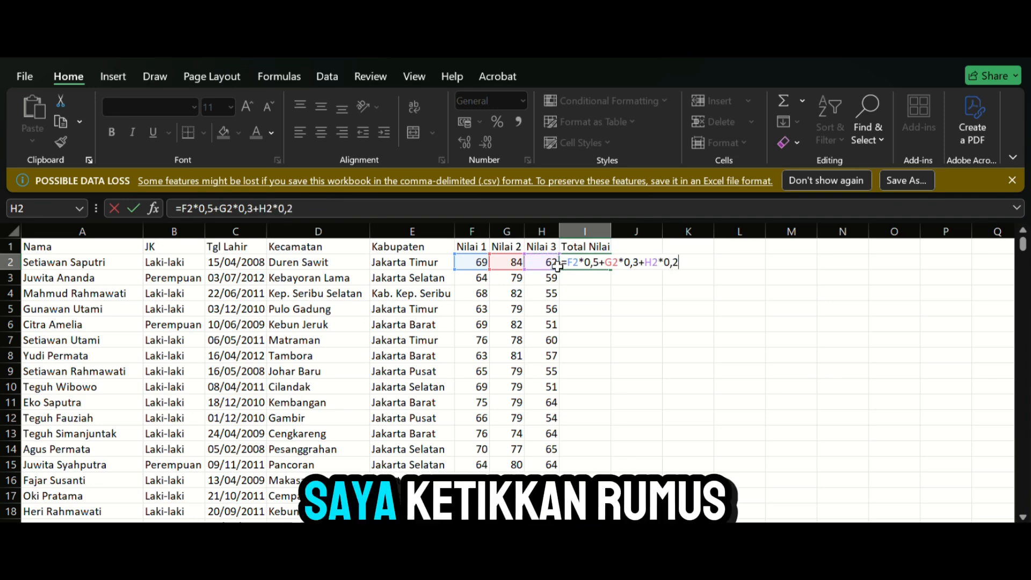
{"action": "key", "text": "Return"}
Step: Fill the Total Nilai formula from I2 down through row 501 and check the formula in the first data row
{"action": "left_click", "coordinate": [611, 266]}
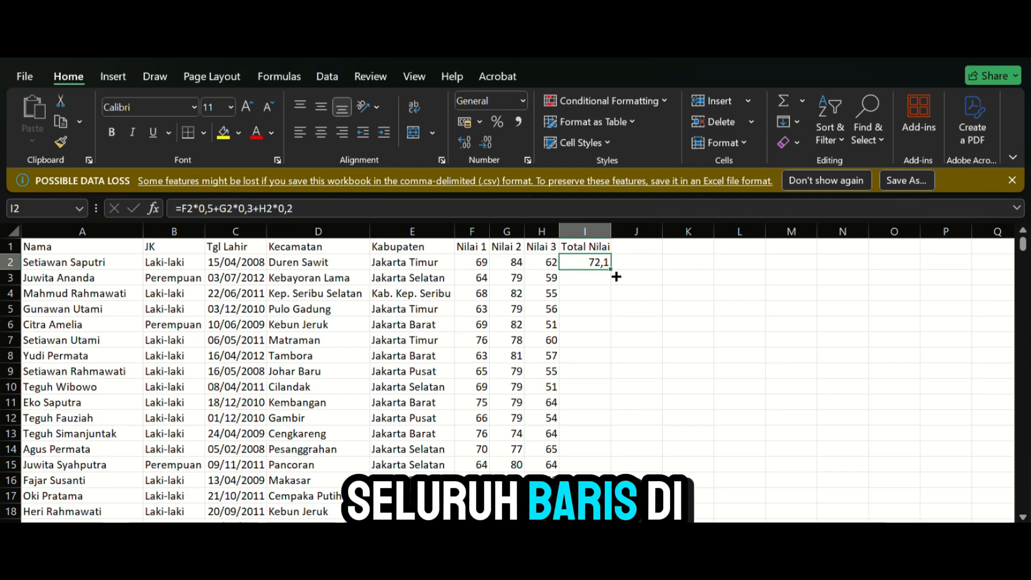
{"action": "left_click_drag", "start_coordinate": [617, 277], "coordinate": [594, 272]}
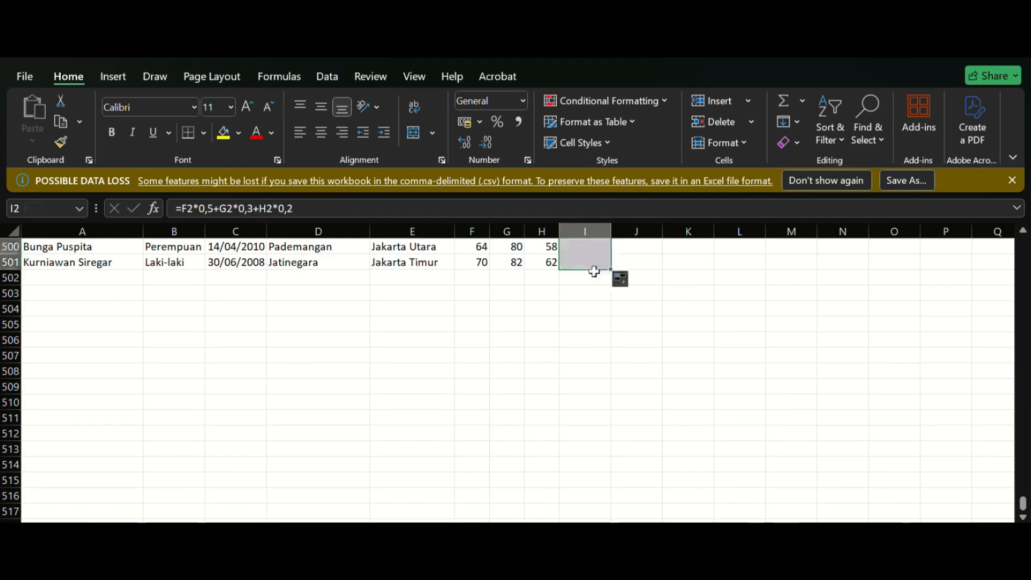
{"action": "scroll", "coordinate": [594, 271], "scroll_direction": "up", "scroll_amount": 20}
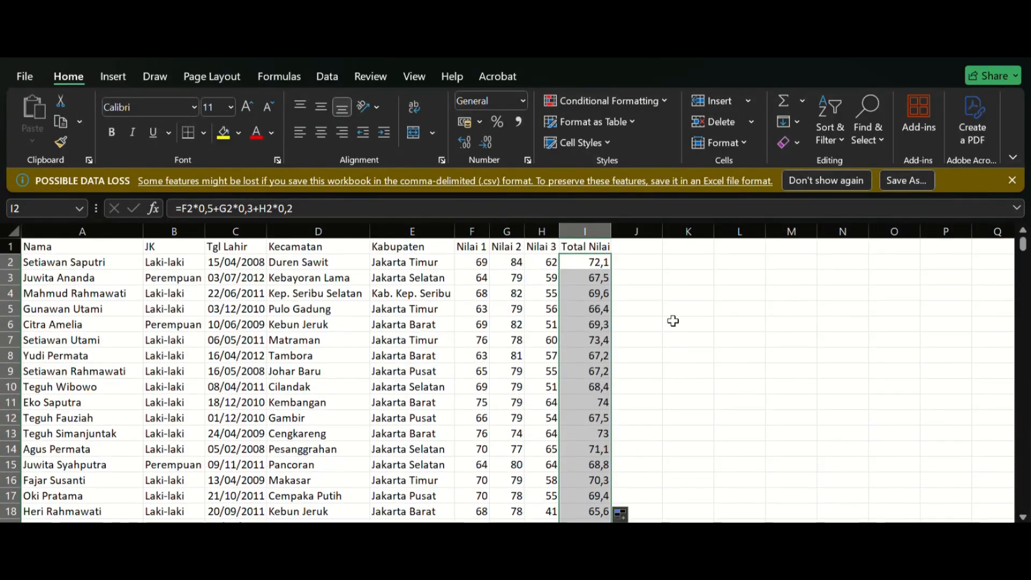
{"action": "left_click", "coordinate": [656, 294]}
{"action": "left_click", "coordinate": [599, 266]}
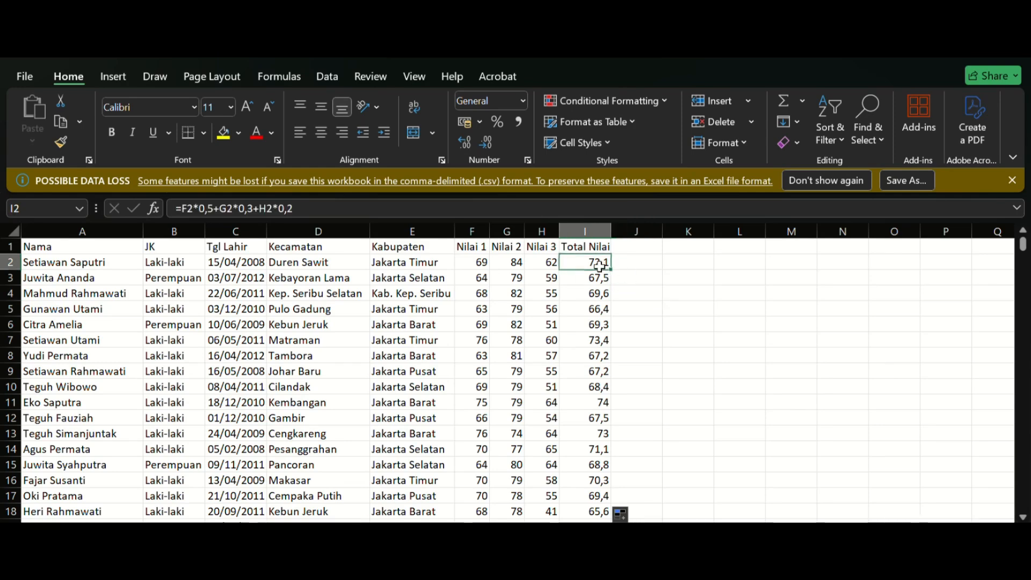
Step: Add the header Usia in cell J1, beside the Total Nilai column
{"action": "left_click", "coordinate": [652, 271]}
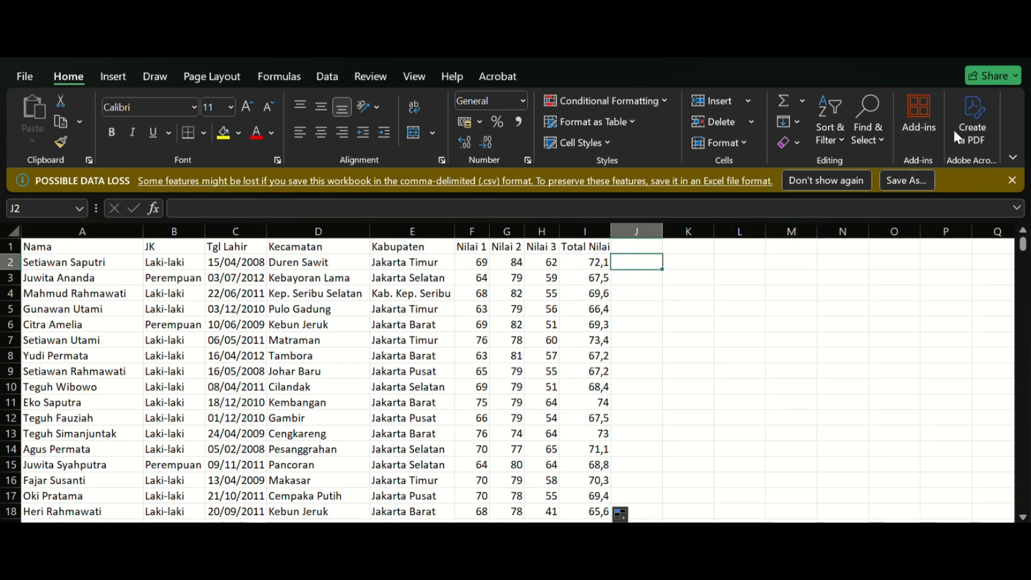
{"action": "left_click", "coordinate": [646, 252]}
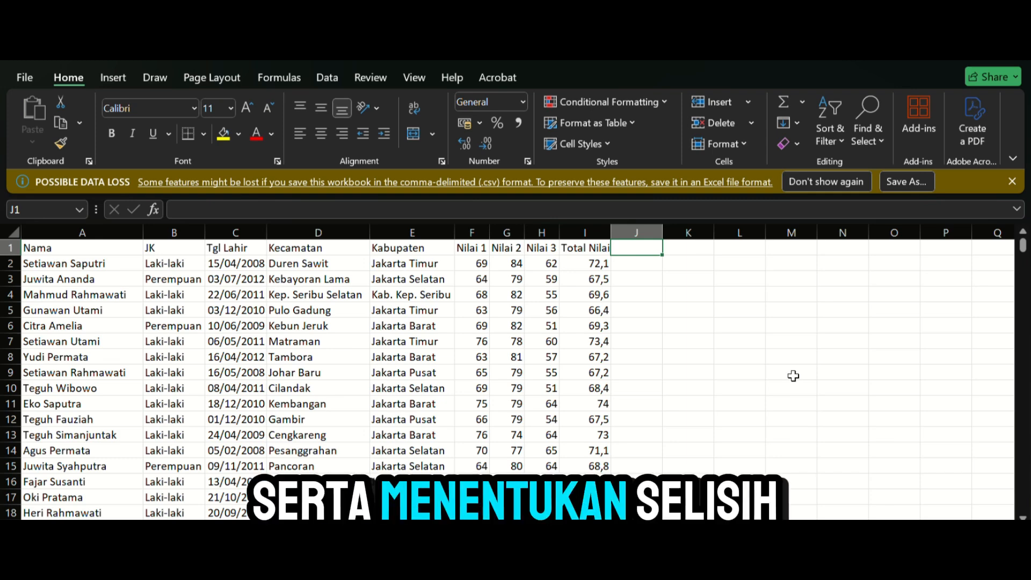
{"action": "type", "text": "Usia"}
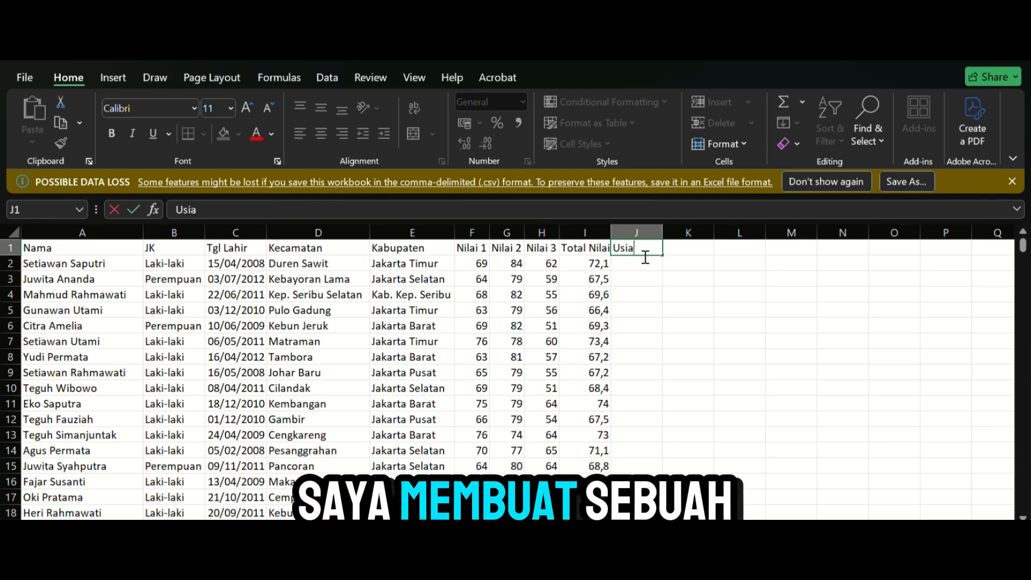
Step: Calculate the age in full years in cell J2 with the formula =DATEDIF(C2; TODAY(); "Y")
{"action": "left_click", "coordinate": [646, 268]}
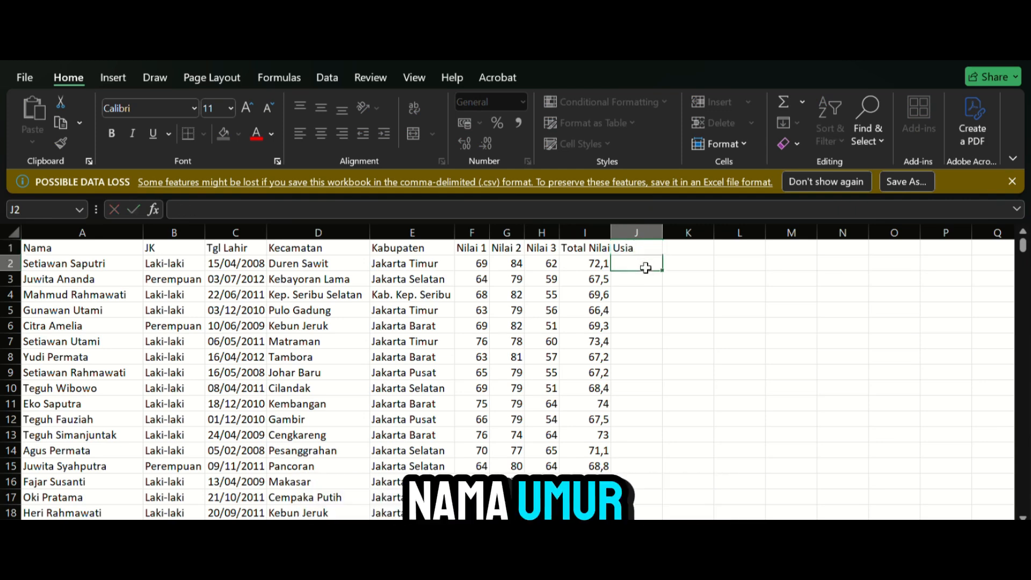
{"action": "type", "text": "="}
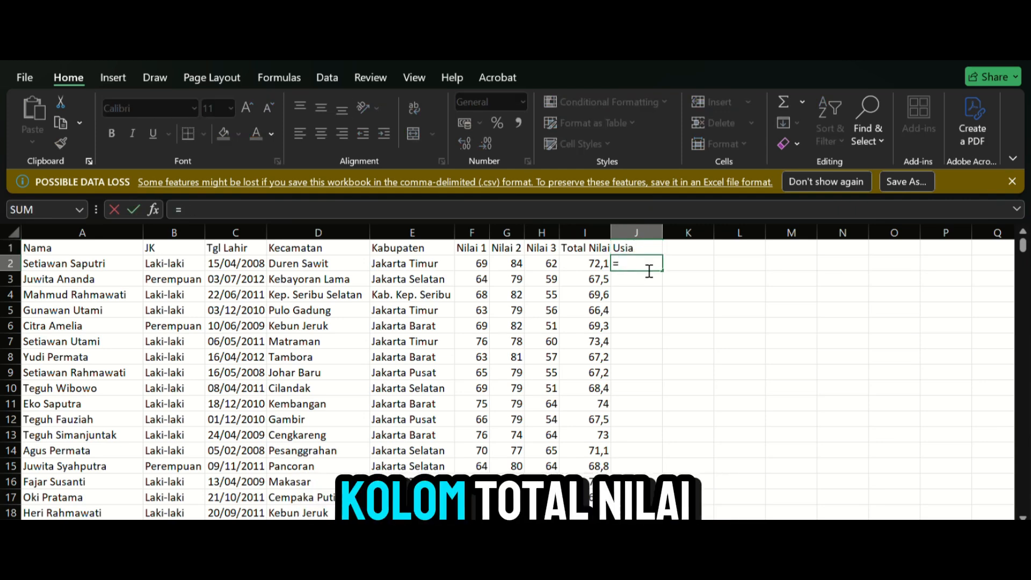
{"action": "type", "text": "U"}
{"action": "key", "text": "BackSpace"}
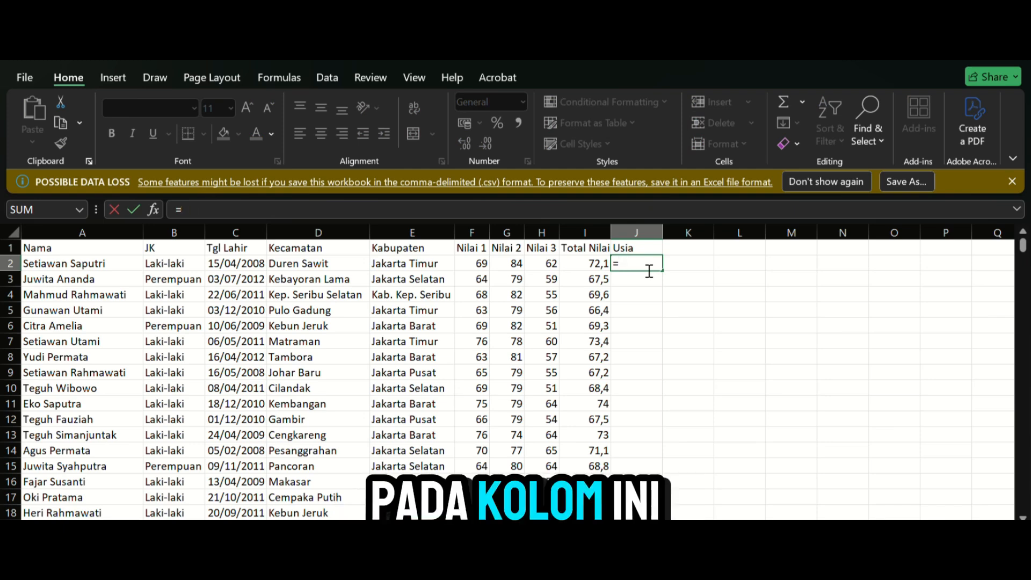
{"action": "type", "text": "dated"}
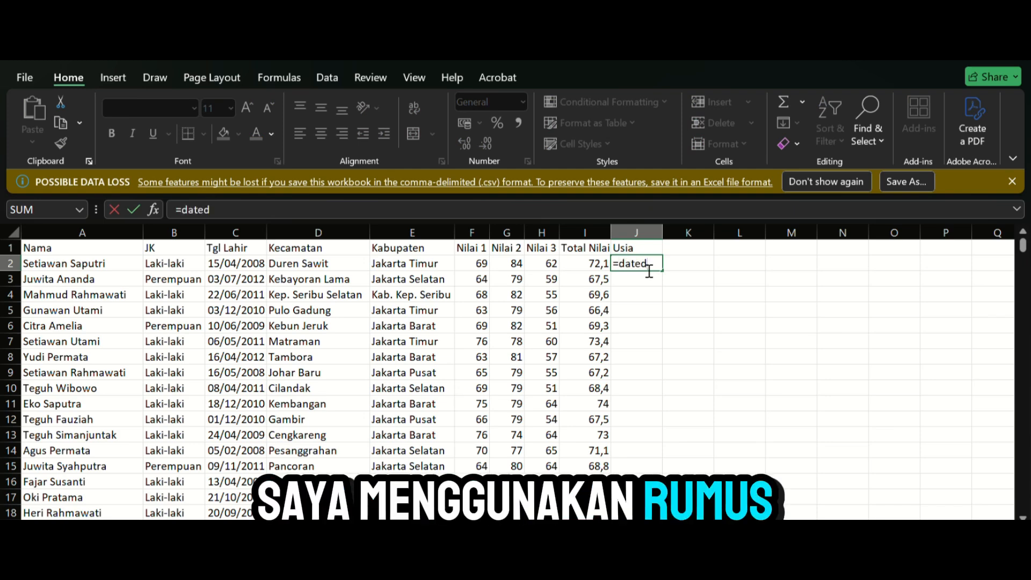
{"action": "type", "text": "if("}
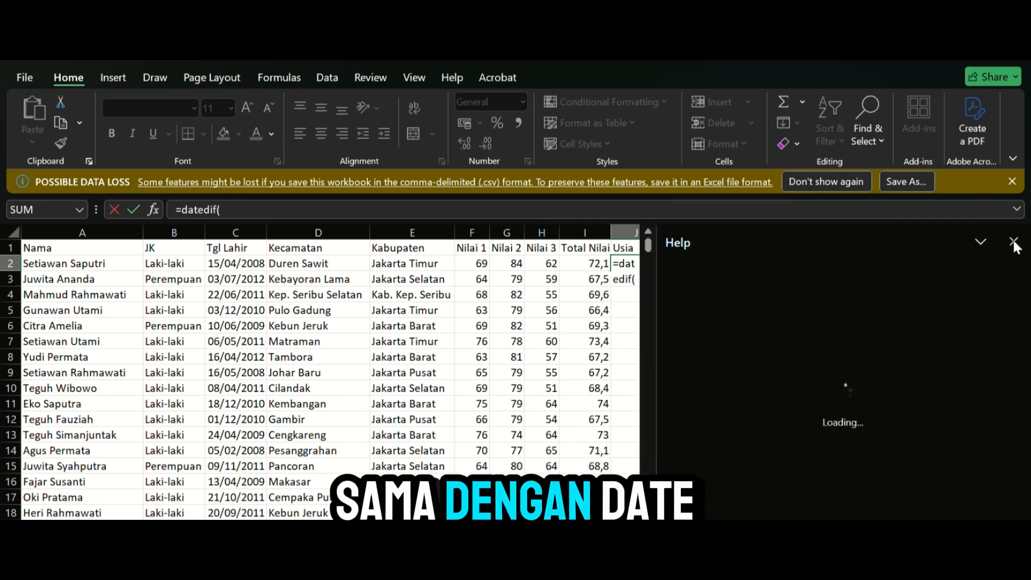
{"action": "left_click", "coordinate": [1013, 238]}
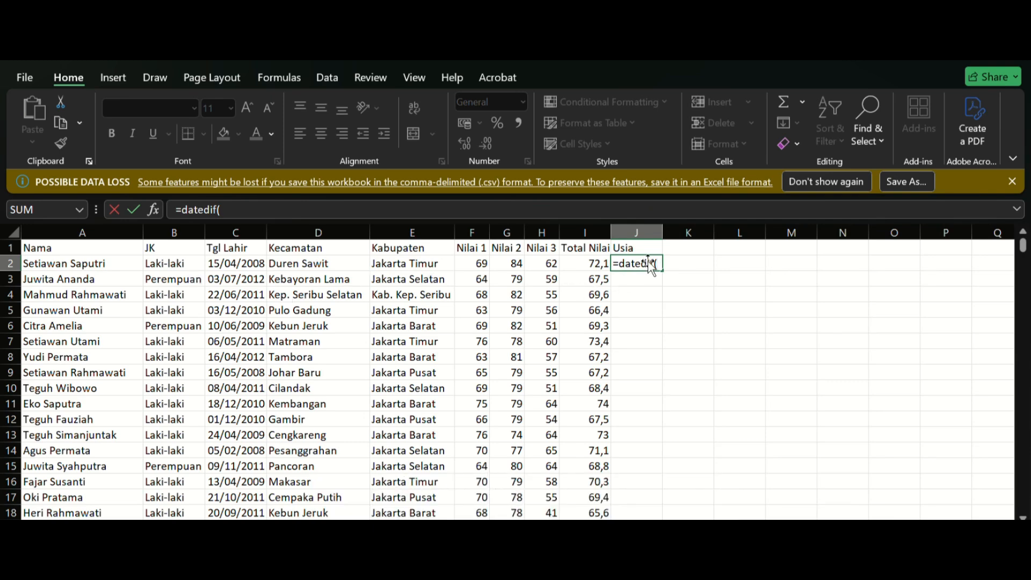
{"action": "key", "text": "Left"}
{"action": "key", "text": "Left"}
{"action": "key", "text": "Left"}
{"action": "key", "text": "Left"}
{"action": "key", "text": "Left"}
{"action": "key", "text": "Left"}
{"action": "key", "text": "Left"}
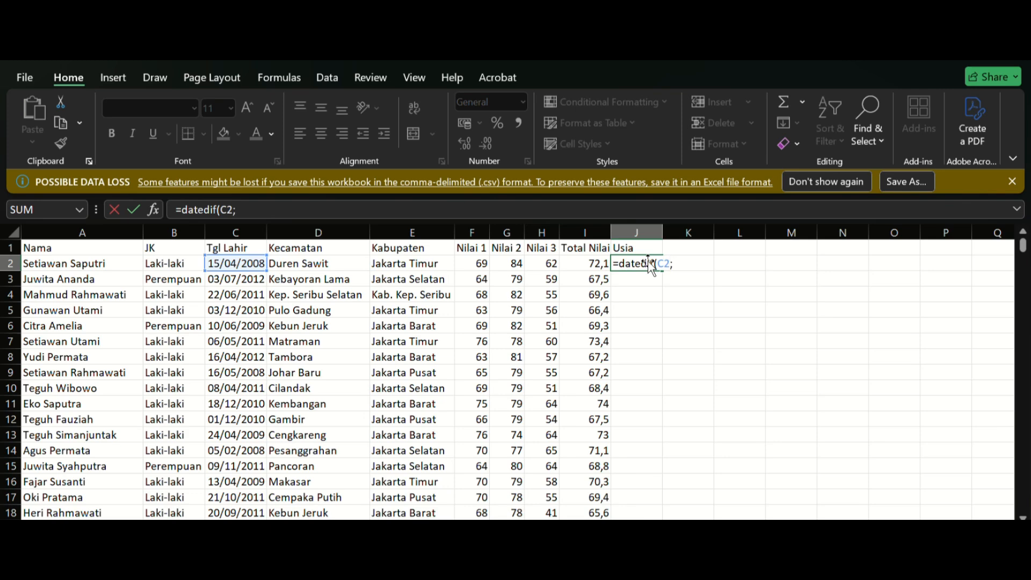
{"action": "type", "text": "; TODAY("}
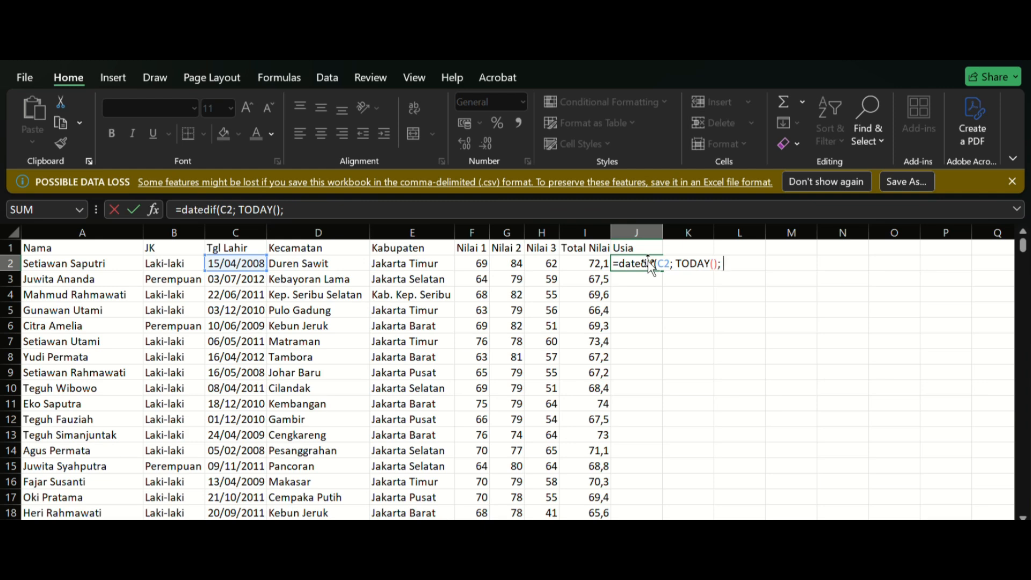
{"action": "type", "text": "\"Y"}
{"action": "key", "text": "Return"}
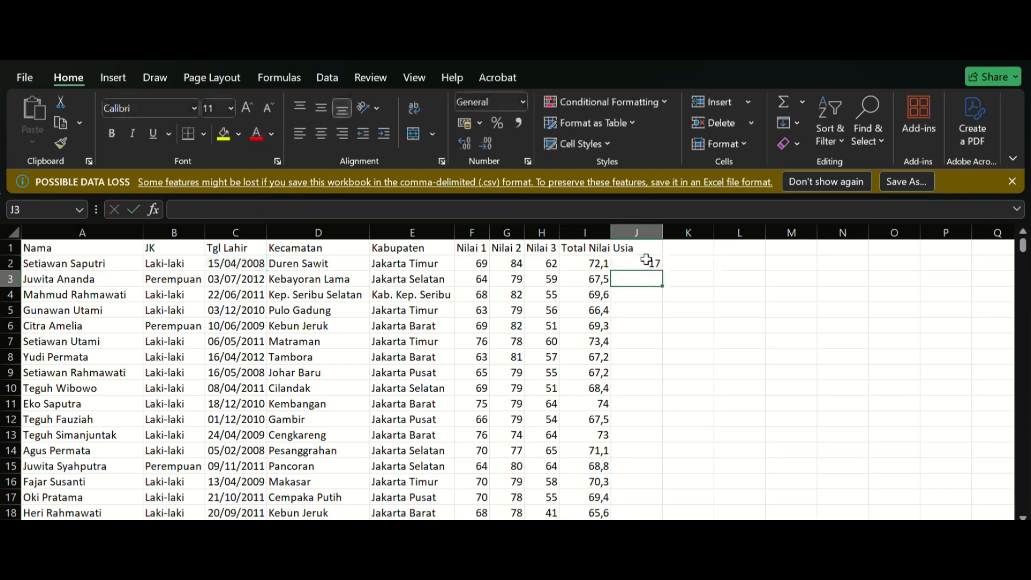
Step: Fill the age formula from J2 down the Usia column through row 501
{"action": "left_click", "coordinate": [649, 268]}
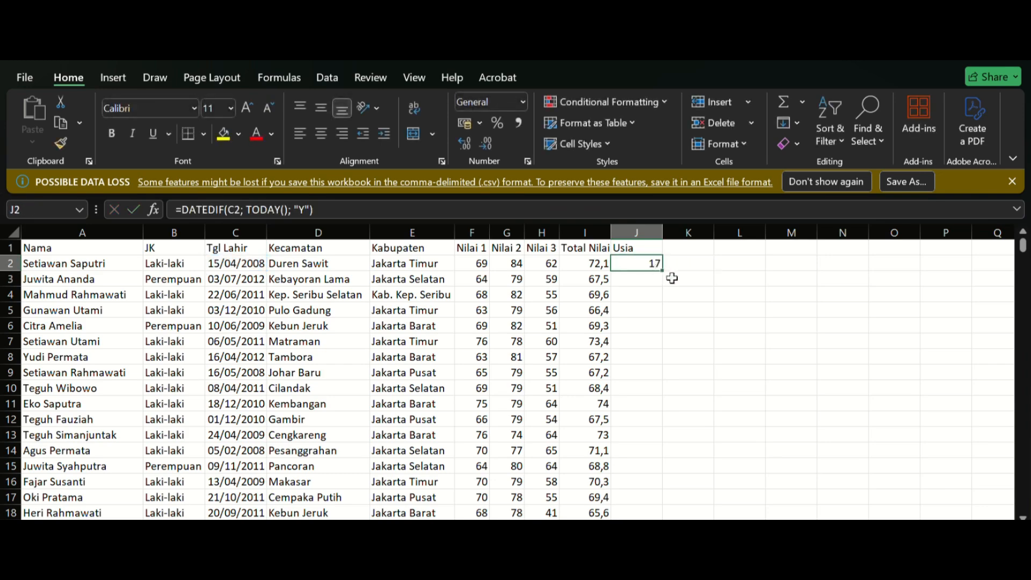
{"action": "left_click_drag", "start_coordinate": [662, 270], "coordinate": [640, 472]}
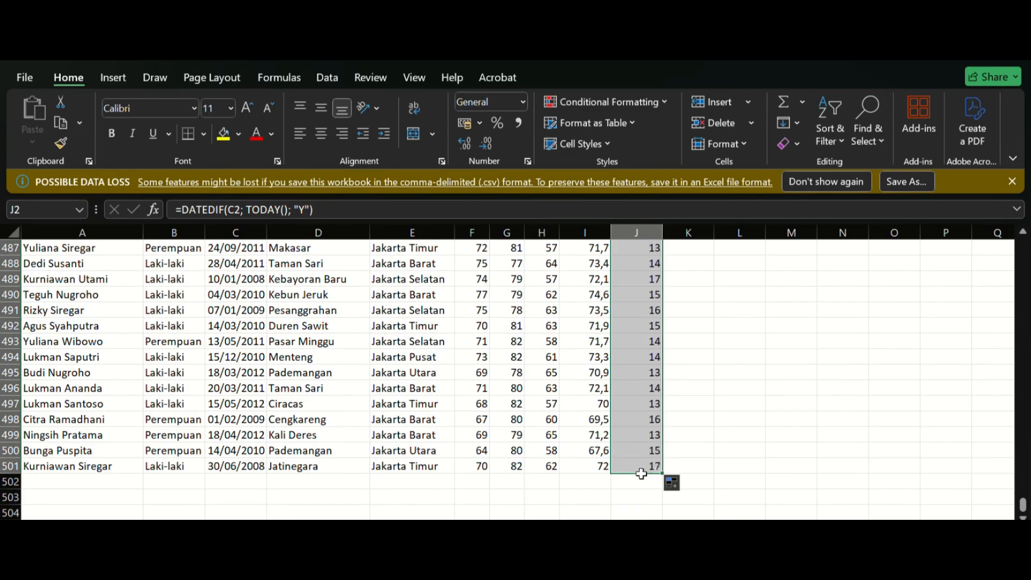
Step: Add the header Peserta Tertua in cell K1, beside the Usia column
{"action": "scroll", "coordinate": [641, 473], "scroll_direction": "up", "scroll_amount": 20}
{"action": "scroll", "coordinate": [641, 474], "scroll_direction": "up", "scroll_amount": 20}
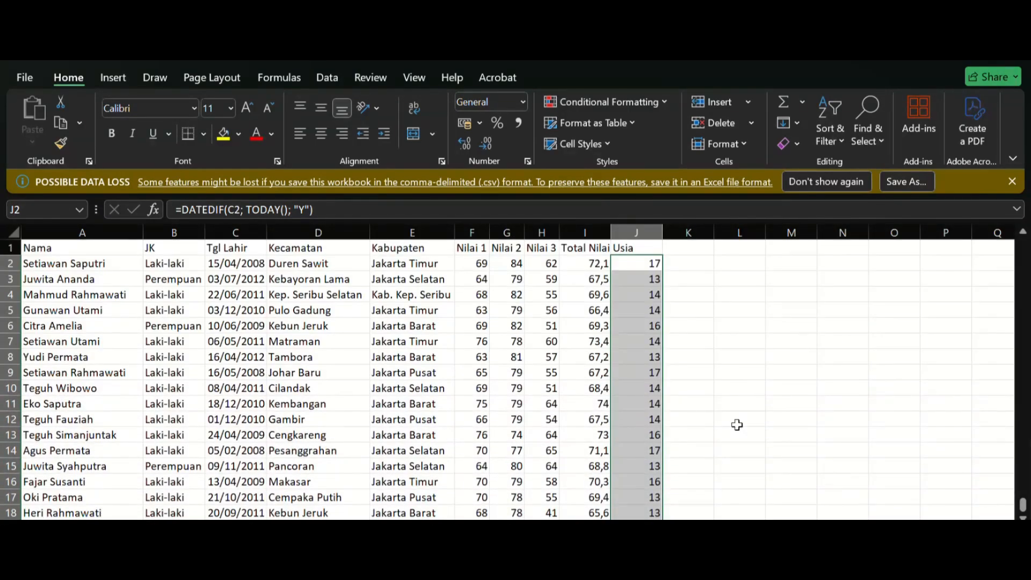
{"action": "left_click", "coordinate": [689, 311]}
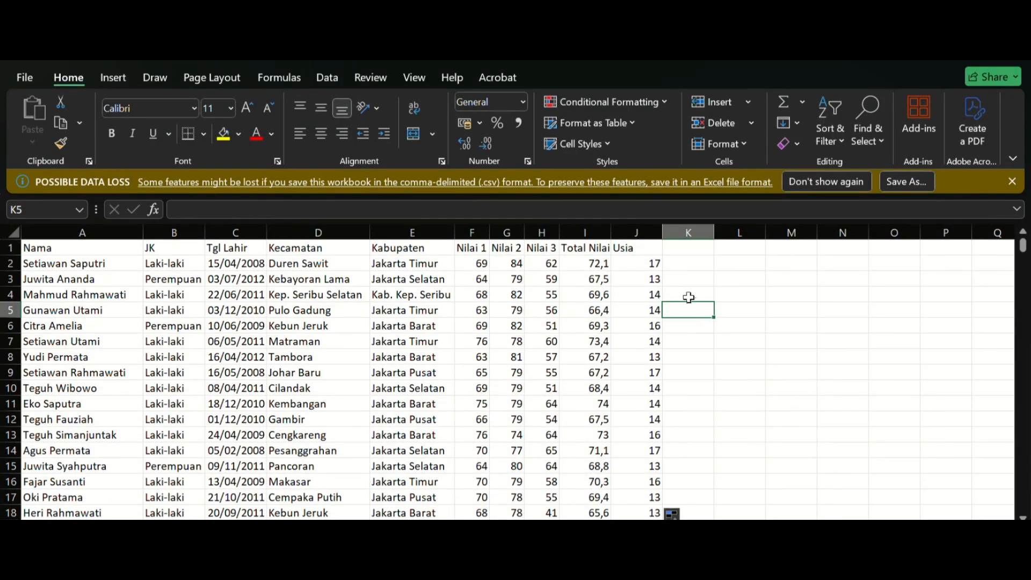
{"action": "left_click", "coordinate": [686, 253]}
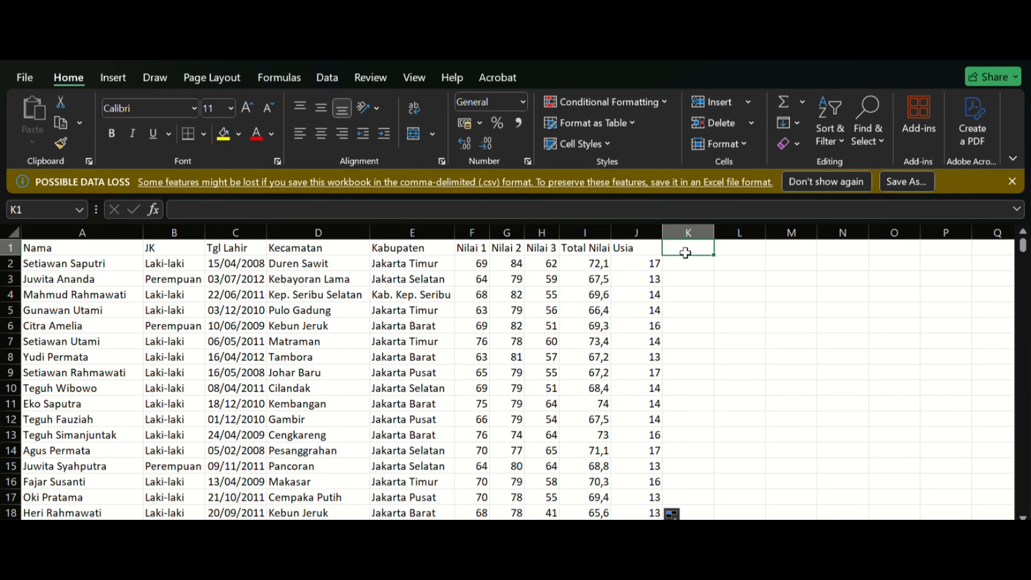
{"action": "type", "text": "M"}
{"action": "key", "text": "BackSpace"}
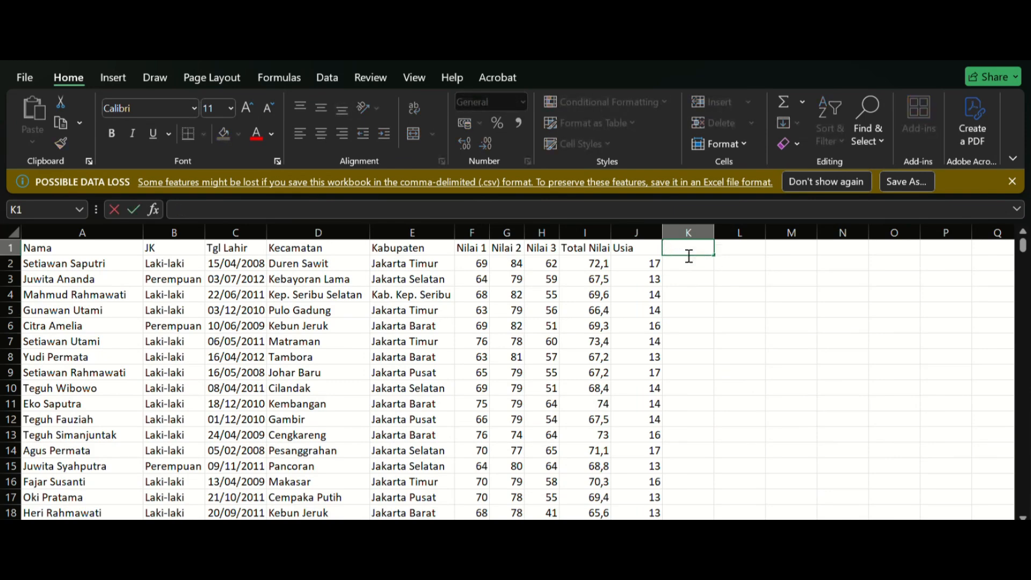
{"action": "type", "text": "Peserta Tertua"}
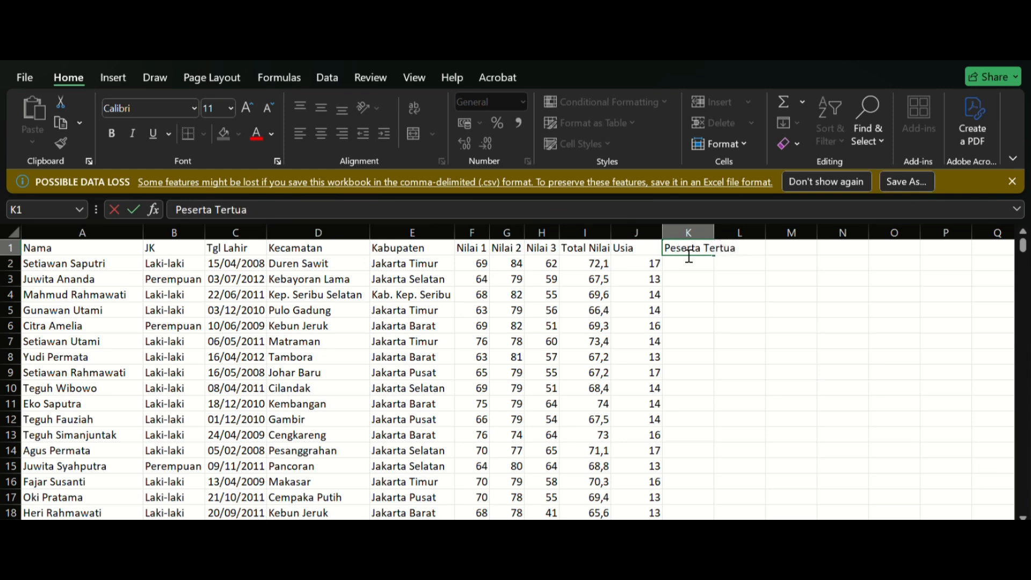
{"action": "left_click", "coordinate": [703, 279]}
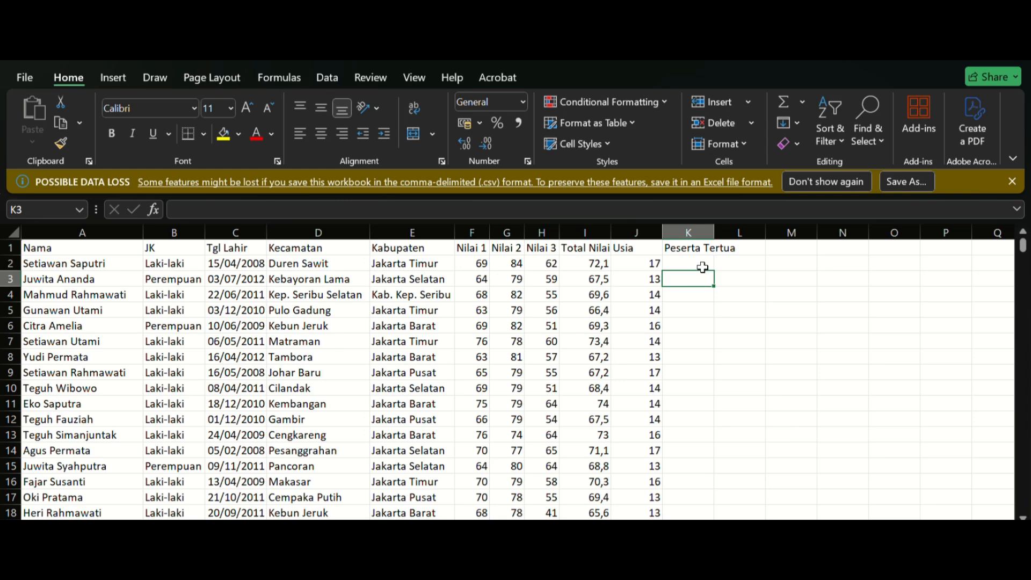
Step: Calculate the highest participant age in cell K2 with the formula =MAX(J2:J501)
{"action": "left_click", "coordinate": [703, 268]}
{"action": "type", "text": "=MAX("}
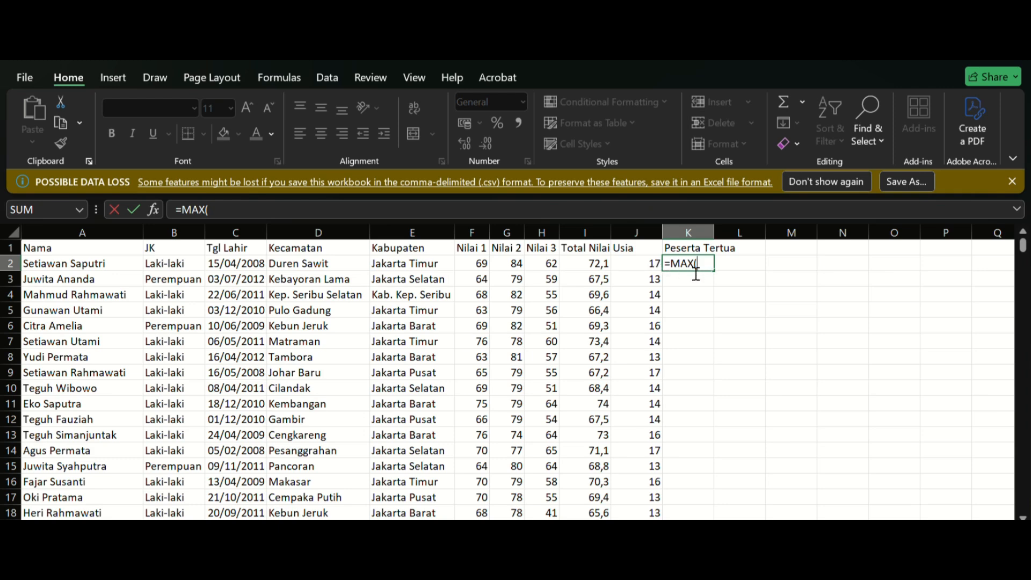
{"action": "type", "text": "J2:J501"}
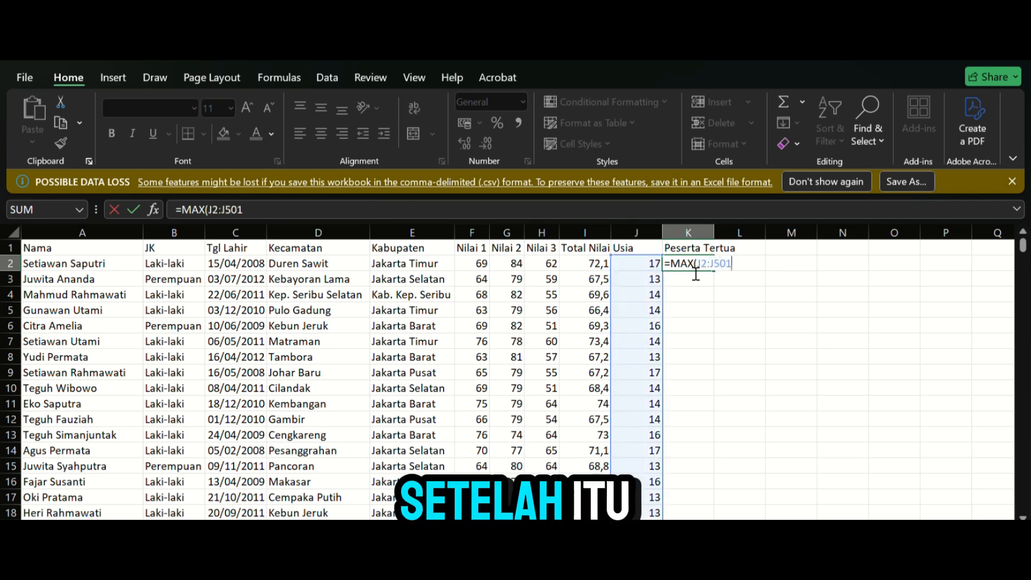
{"action": "type", "text": ")"}
{"action": "key", "text": "Return"}
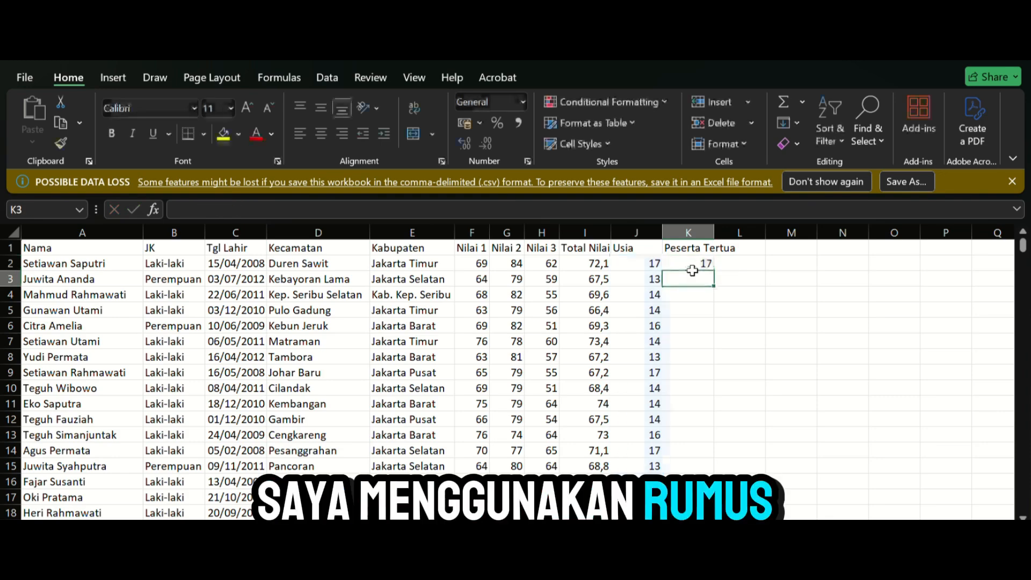
Step: Fill the MAX formula from K2 down the Peserta Tertua column through row 501
{"action": "left_click", "coordinate": [693, 265]}
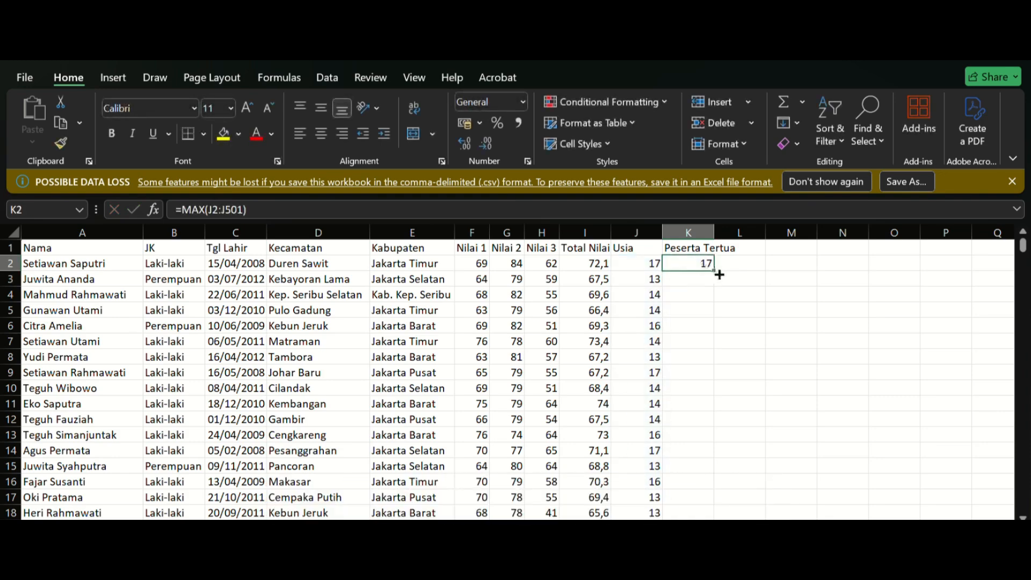
{"action": "left_click_drag", "start_coordinate": [719, 274], "coordinate": [706, 337]}
{"action": "scroll", "coordinate": [706, 335], "scroll_direction": "up", "scroll_amount": 3}
{"action": "scroll", "coordinate": [706, 335], "scroll_direction": "up", "scroll_amount": 20}
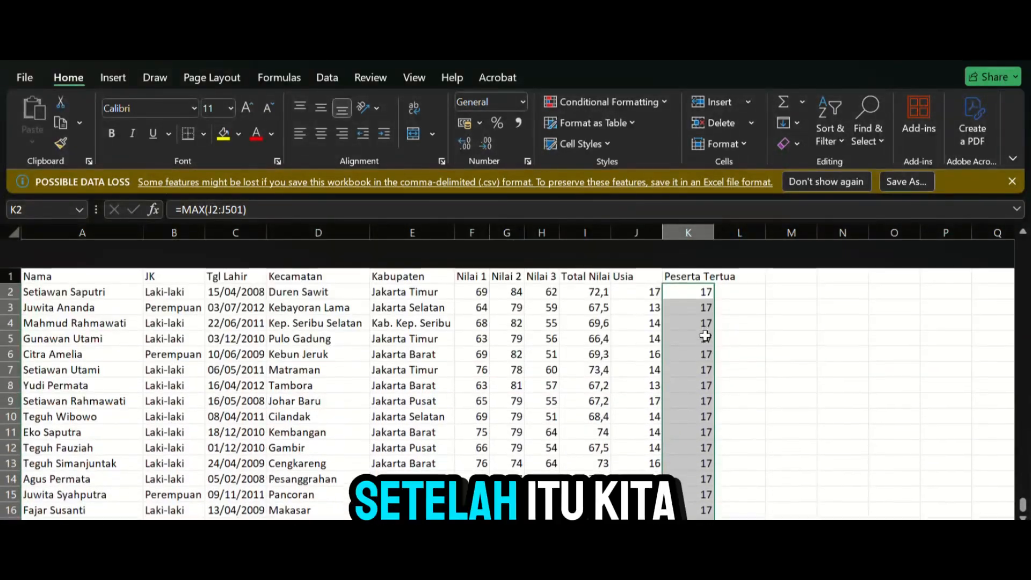
Step: Add the header Peserta termuda in cell L1, beside the Peserta Tertua column
{"action": "left_click", "coordinate": [752, 295]}
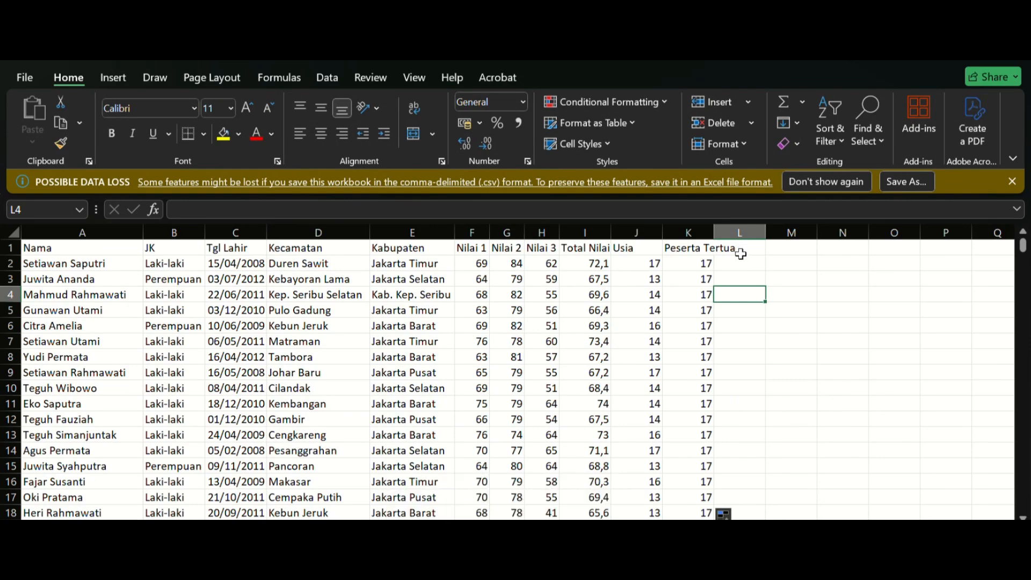
{"action": "double_click", "coordinate": [741, 251]}
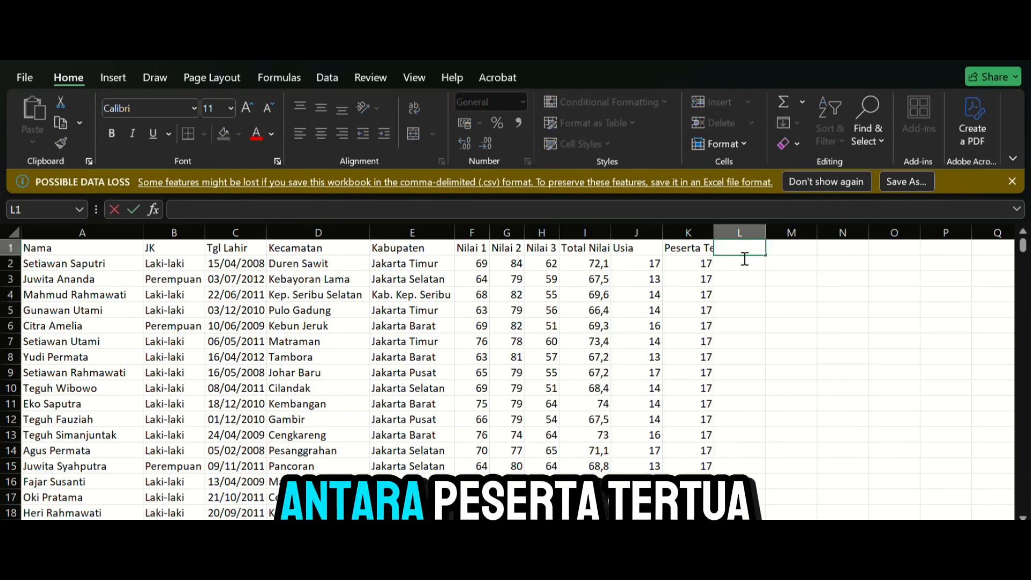
{"action": "type", "text": "Peserta termuda"}
{"action": "left_click", "coordinate": [760, 295]}
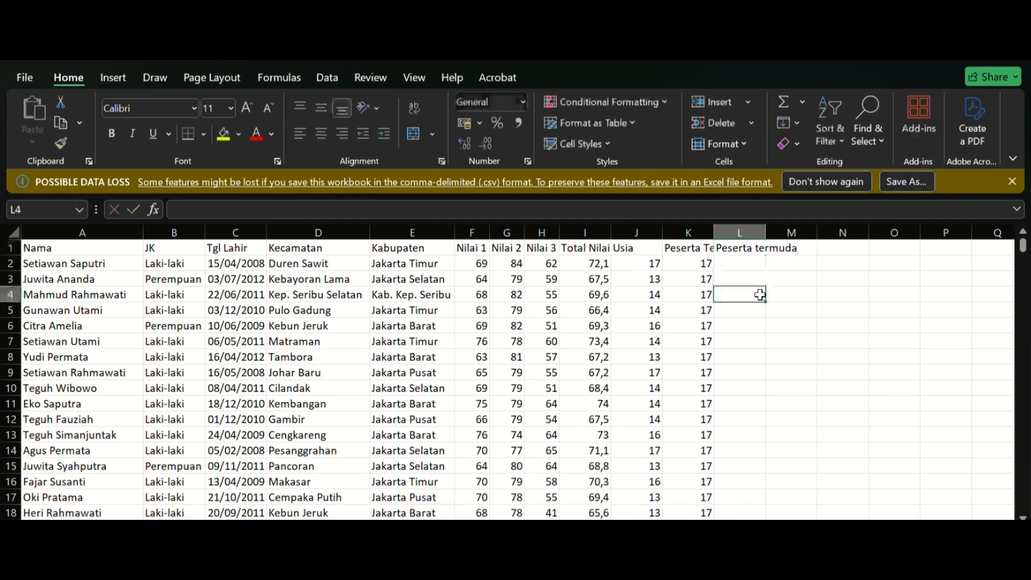
Step: Calculate the lowest participant age in cell L2 with the formula =MIN(J2:J501)
{"action": "double_click", "coordinate": [766, 266]}
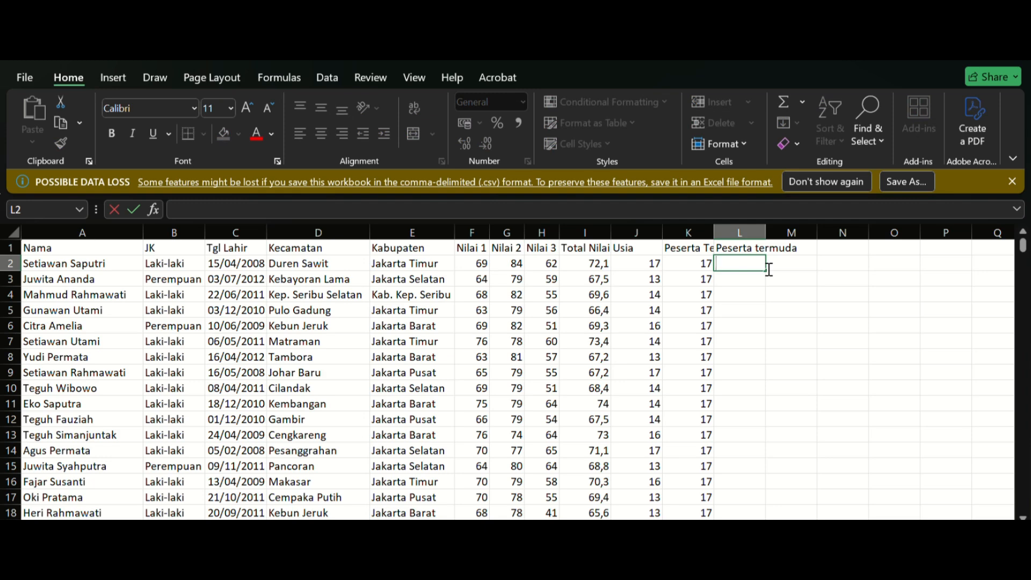
{"action": "type", "text": "="}
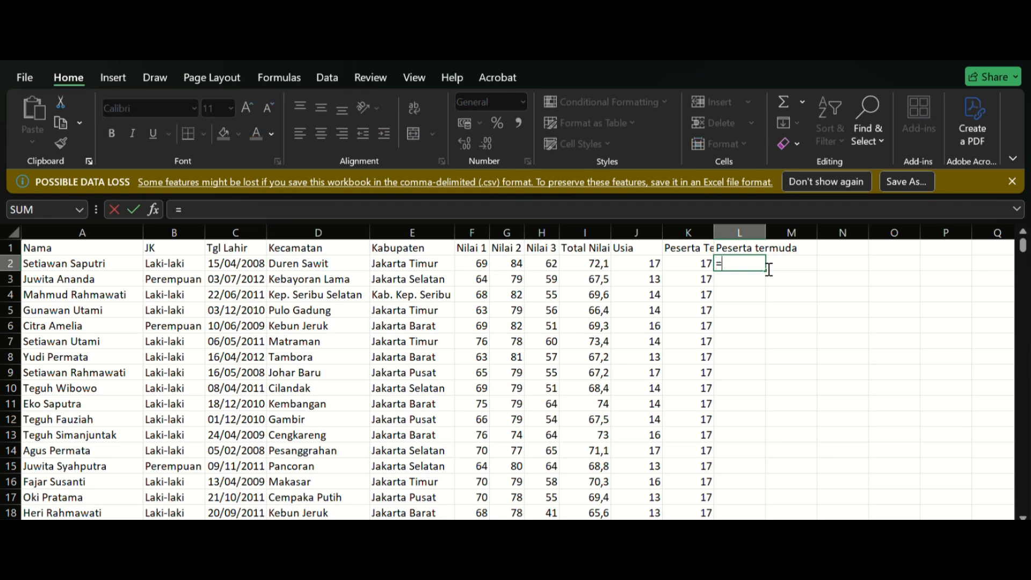
{"action": "type", "text": "MIN("}
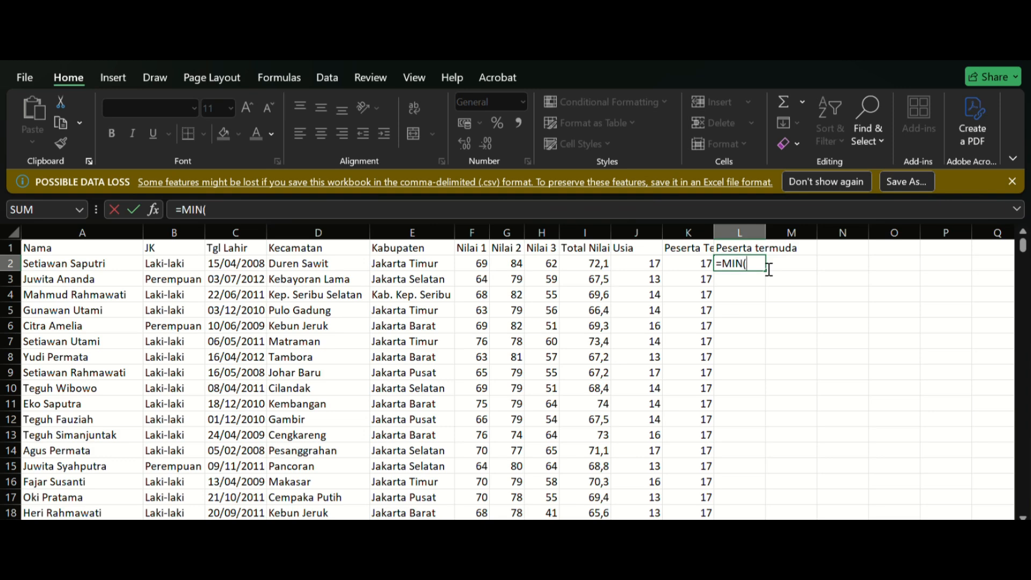
{"action": "type", "text": "J2"}
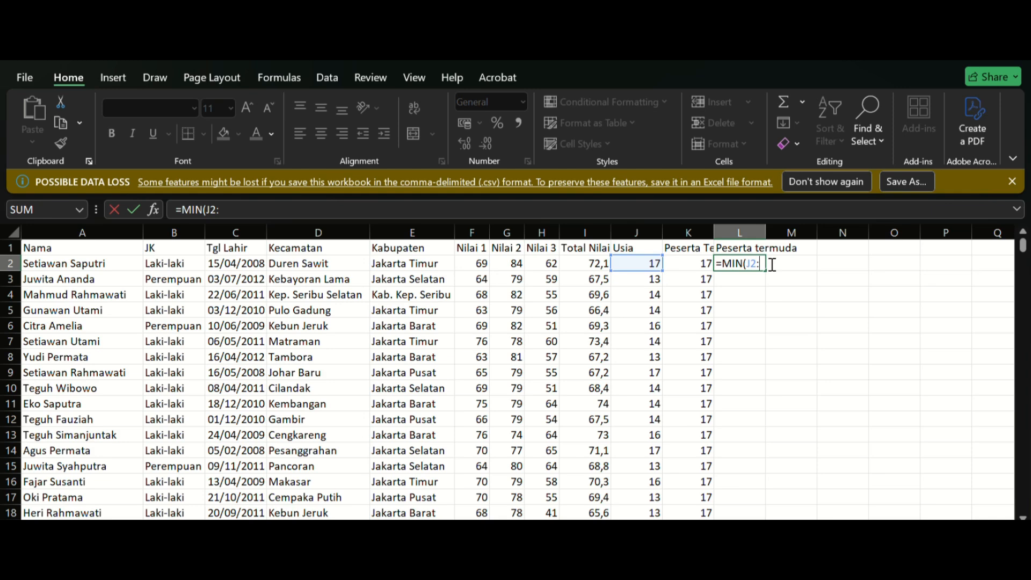
{"action": "type", "text": ":J501"}
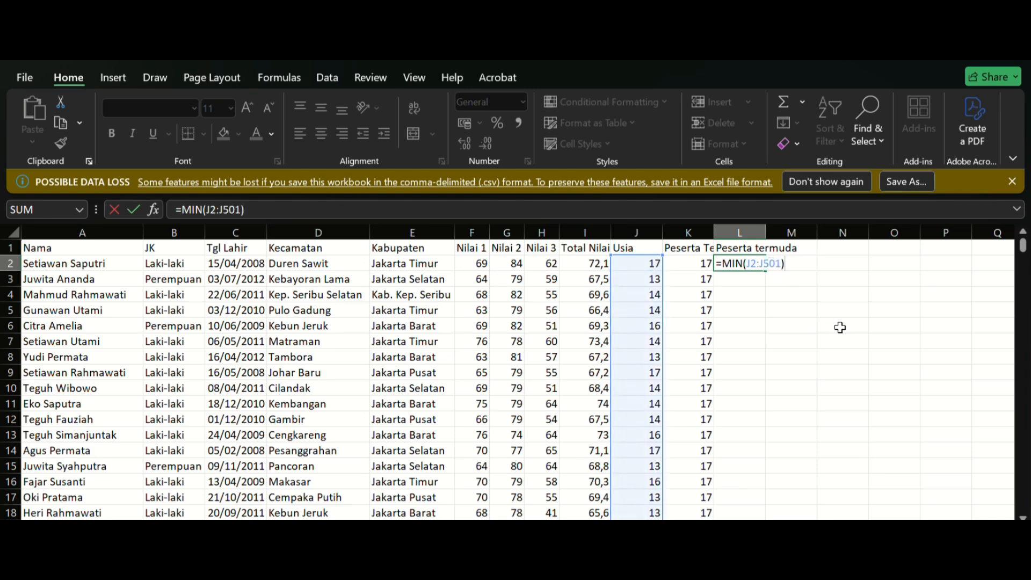
{"action": "key", "text": "Return"}
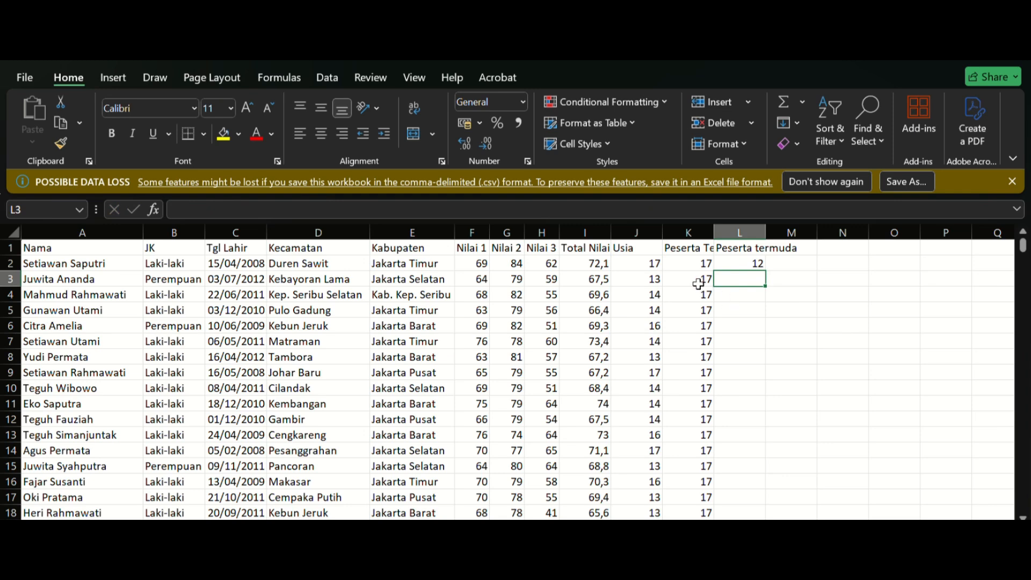
Step: Fill the MIN formula from L2 down the Peserta termuda column through row 501
{"action": "left_click", "coordinate": [759, 265]}
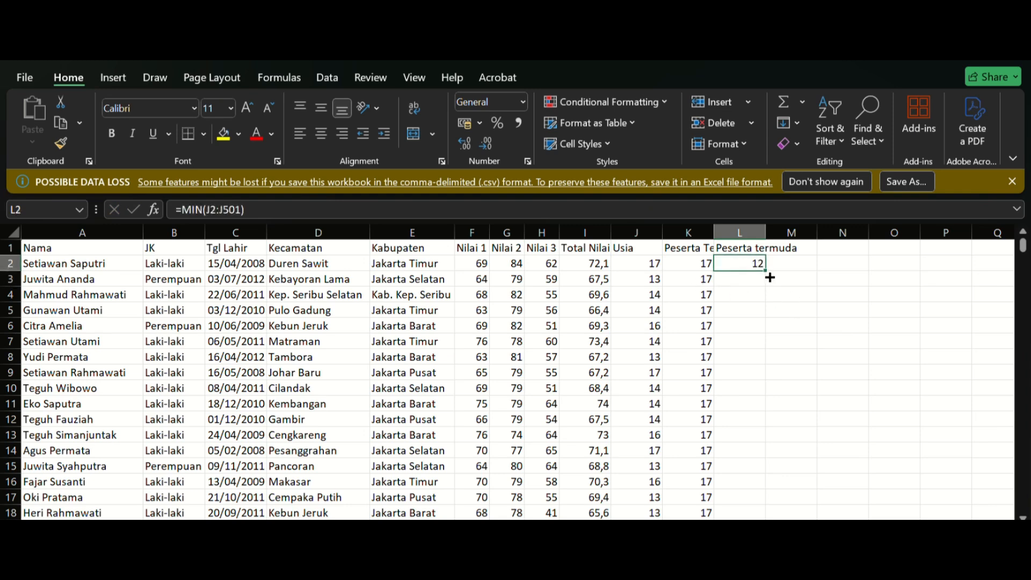
{"action": "left_click_drag", "start_coordinate": [772, 278], "coordinate": [748, 473]}
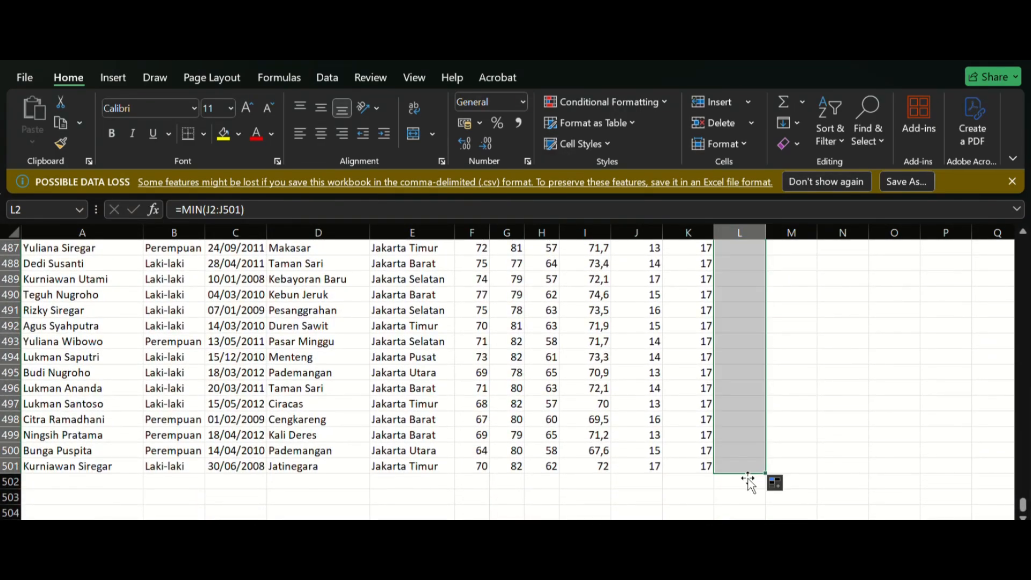
{"action": "scroll", "coordinate": [817, 407], "scroll_direction": "up", "scroll_amount": 20}
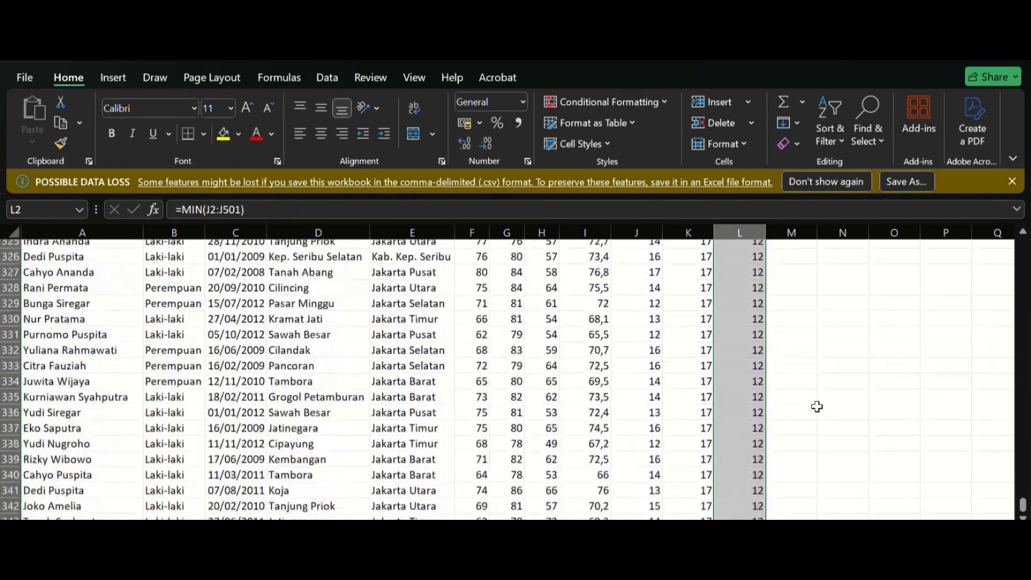
{"action": "scroll", "coordinate": [817, 406], "scroll_direction": "up", "scroll_amount": 17}
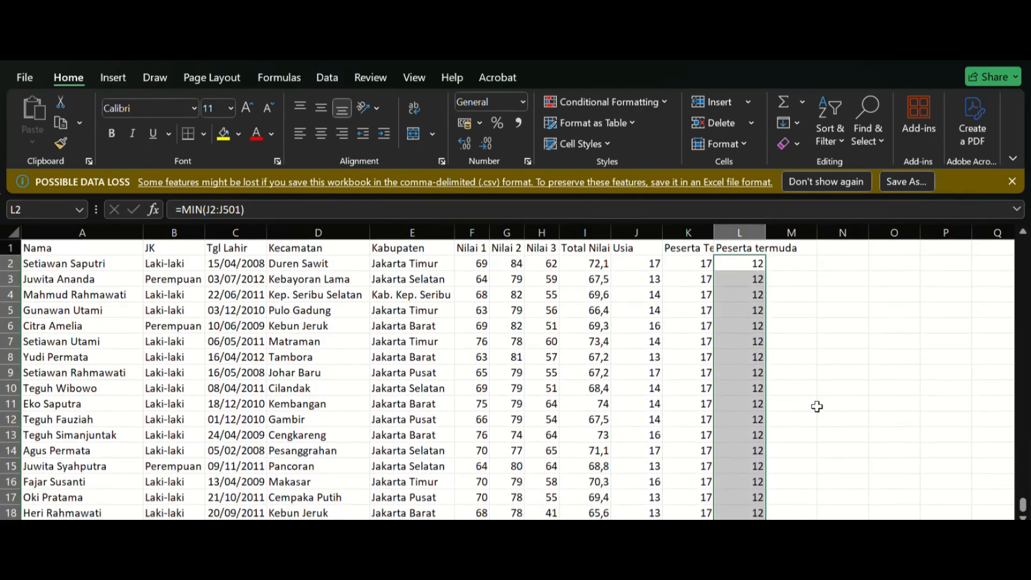
{"action": "left_click", "coordinate": [884, 375]}
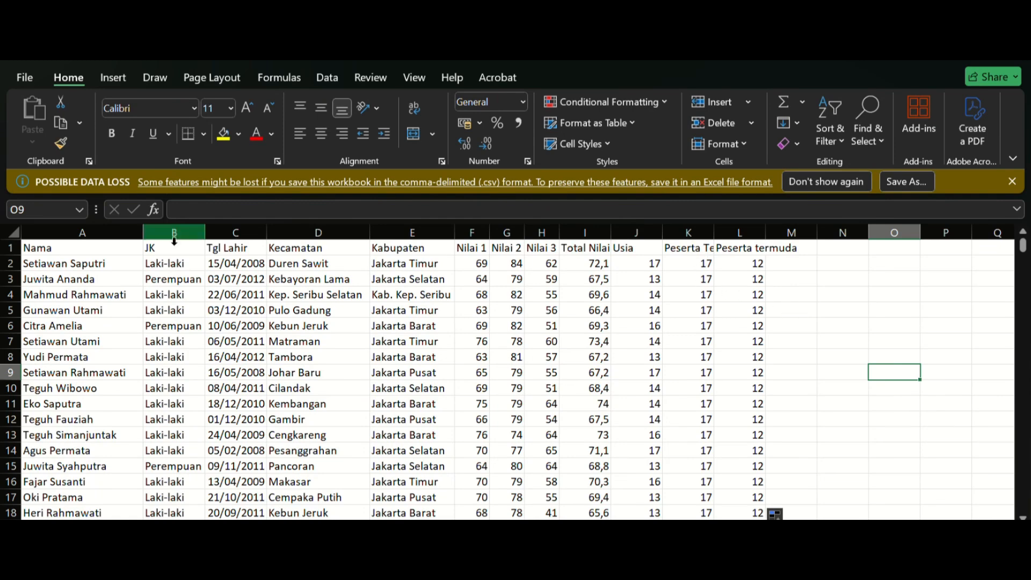
Step: Autofit the widths of columns A through L to their contents
{"action": "left_click_drag", "start_coordinate": [117, 234], "coordinate": [759, 273]}
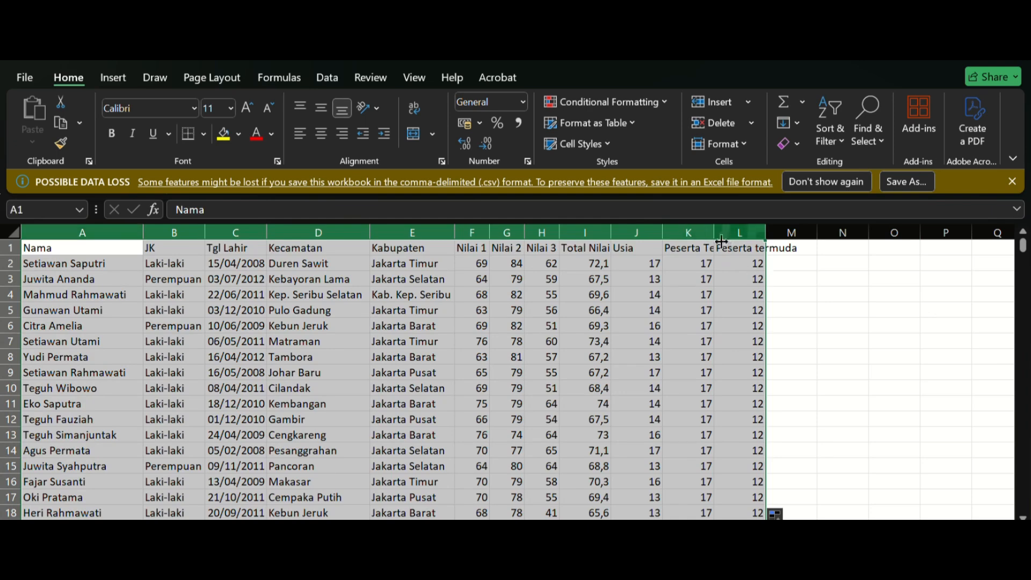
{"action": "double_click", "coordinate": [715, 232]}
{"action": "left_click", "coordinate": [826, 343]}
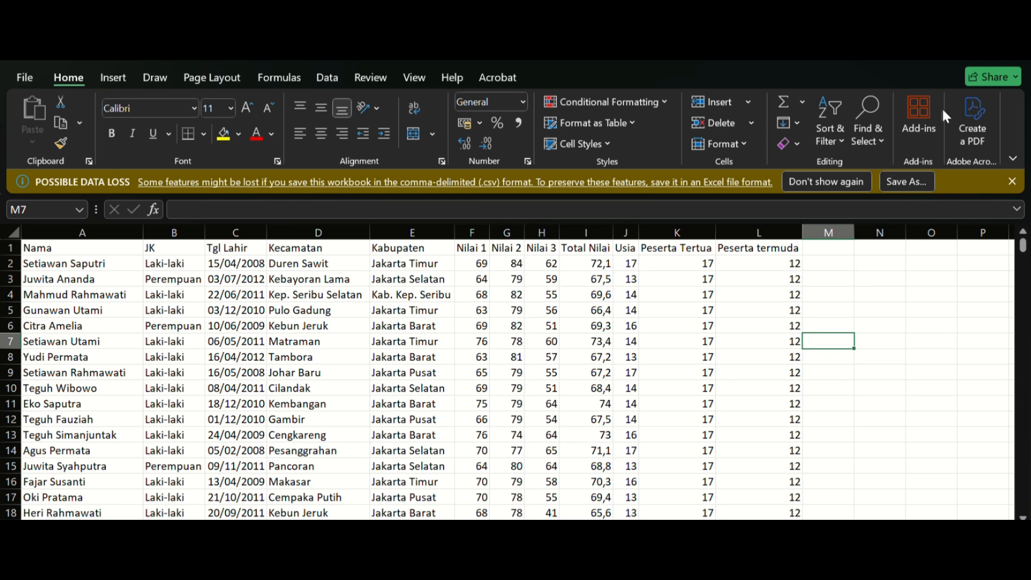
Step: Create a PivotTable on a new worksheet from the whole participant data range, columns A through L
{"action": "key", "text": "ctrl+a"}
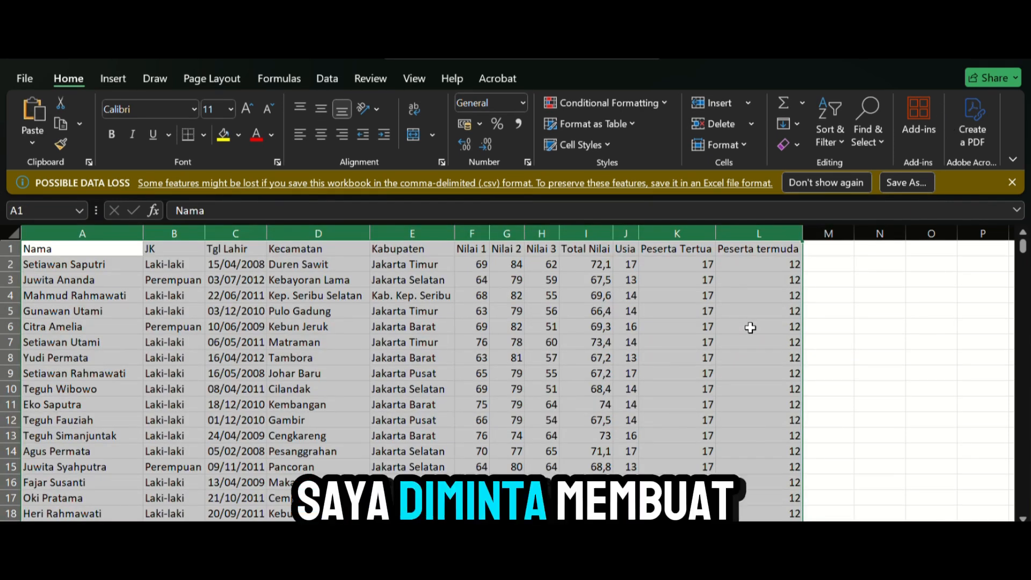
{"action": "left_click", "coordinate": [113, 79]}
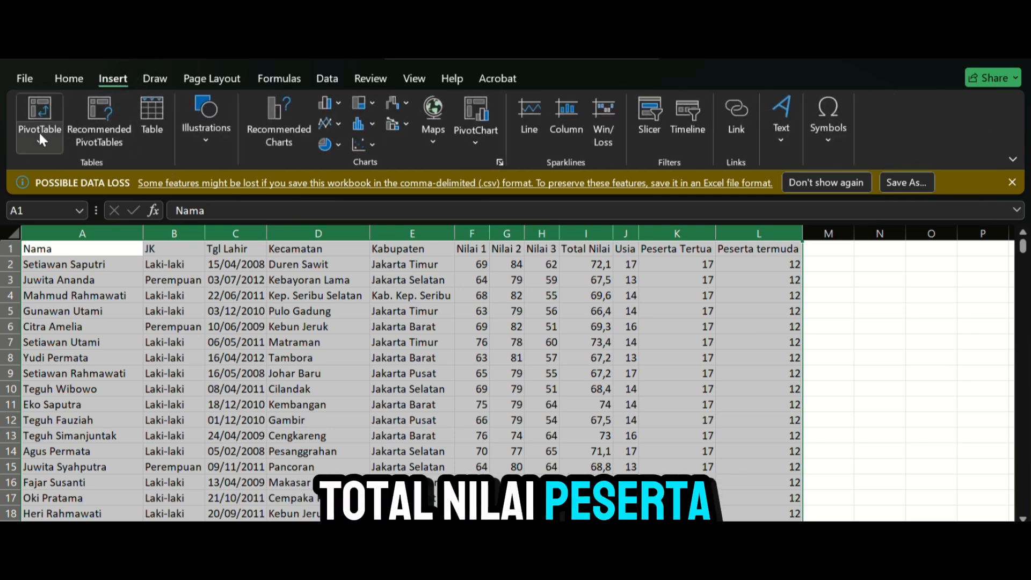
{"action": "left_click", "coordinate": [81, 176]}
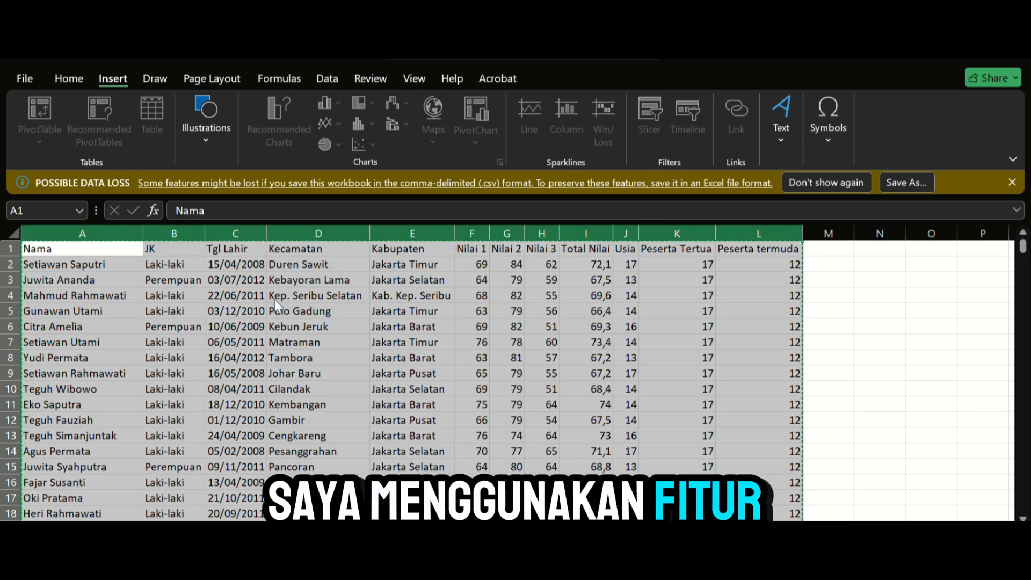
{"action": "key", "text": "Return"}
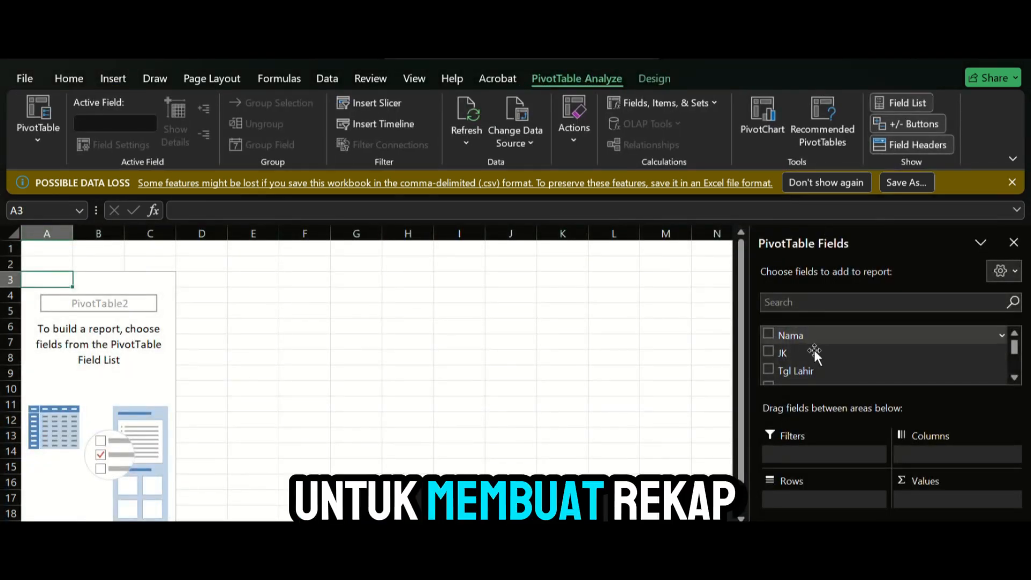
Step: Add the Kecamatan field to the PivotTable rows, followed by the Kabupaten field beneath it
{"action": "scroll", "coordinate": [793, 359], "scroll_direction": "down", "scroll_amount": 3}
{"action": "mouse_move", "coordinate": [1014, 358]}
{"action": "left_mouse_down"}
{"action": "mouse_move", "coordinate": [1014, 341]}
{"action": "mouse_move", "coordinate": [1017, 356]}
{"action": "left_mouse_up"}
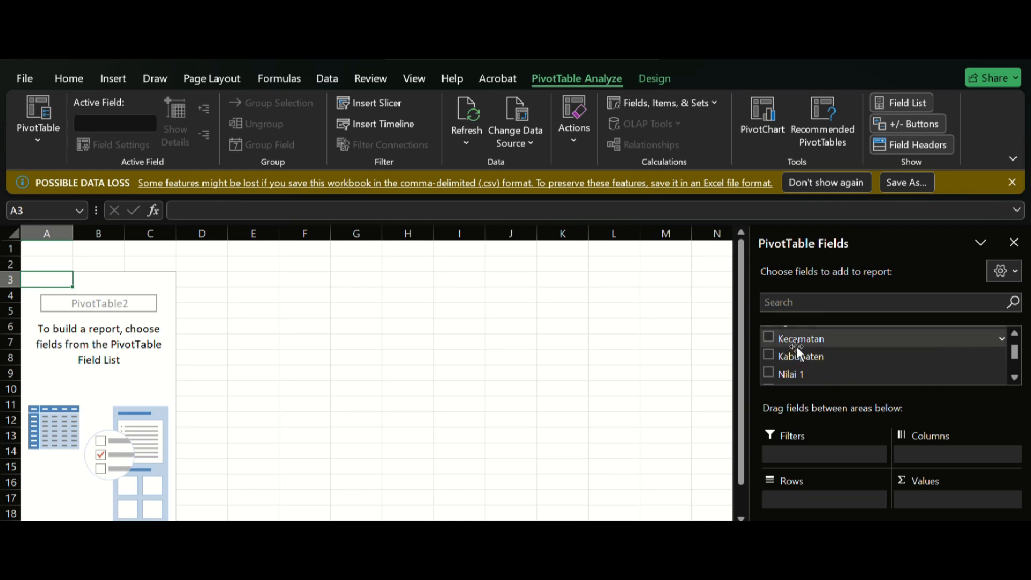
{"action": "left_click_drag", "start_coordinate": [797, 345], "coordinate": [798, 507]}
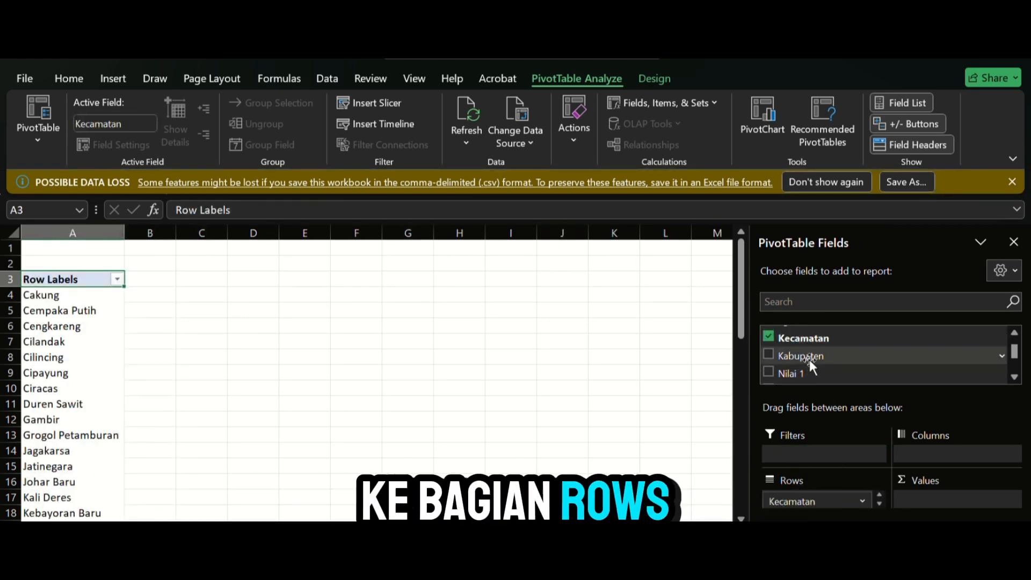
{"action": "left_click_drag", "start_coordinate": [810, 359], "coordinate": [814, 510]}
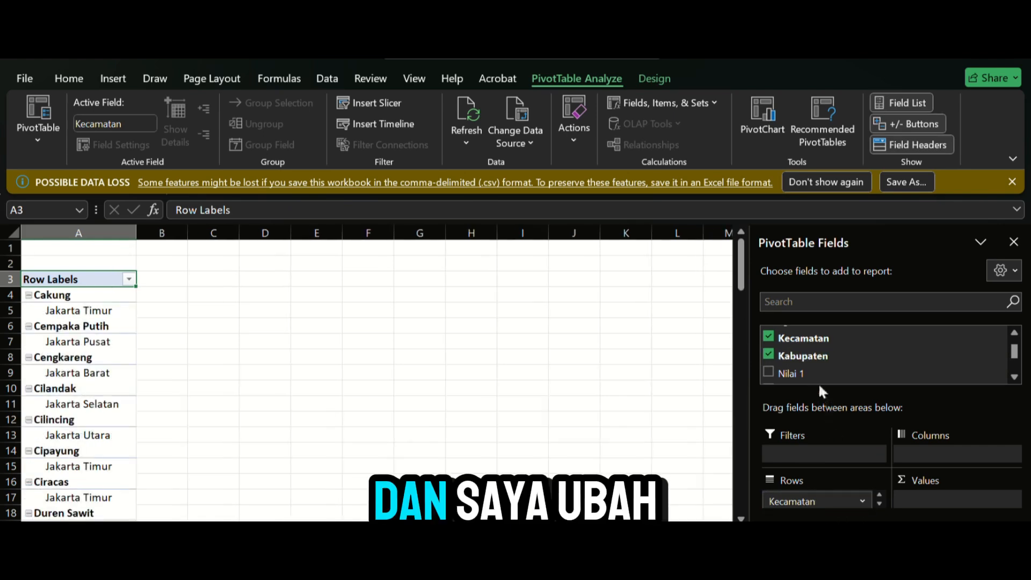
Step: Add the Total Nilai field to the PivotTable values, summarized as Average, and close the field list
{"action": "scroll", "coordinate": [813, 360], "scroll_direction": "down", "scroll_amount": 1}
{"action": "scroll", "coordinate": [813, 360], "scroll_direction": "down", "scroll_amount": 1}
{"action": "scroll", "coordinate": [814, 360], "scroll_direction": "down", "scroll_amount": 1}
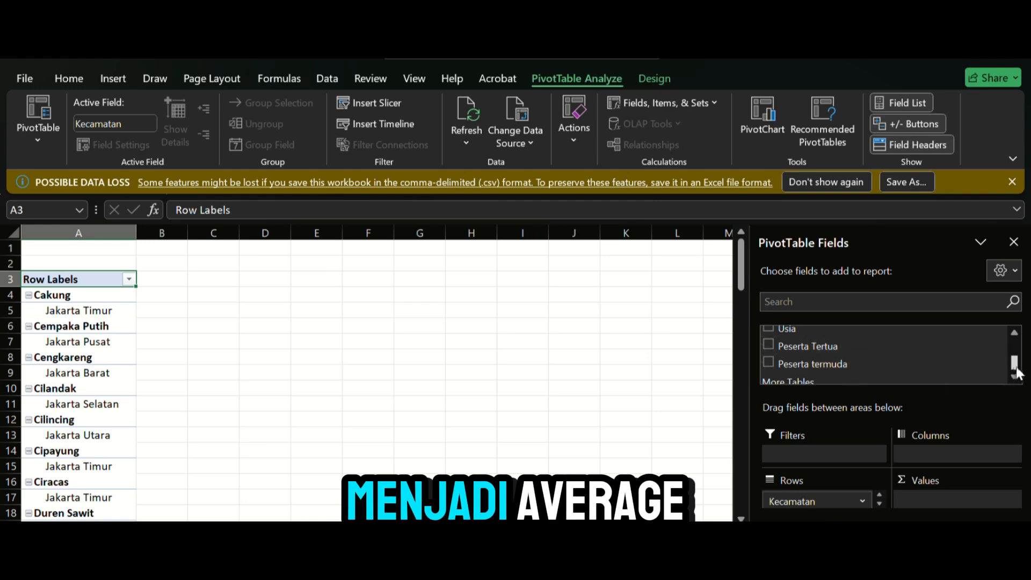
{"action": "scroll", "coordinate": [1015, 366], "scroll_direction": "up", "scroll_amount": 1}
{"action": "scroll", "coordinate": [1014, 359], "scroll_direction": "down", "scroll_amount": 3}
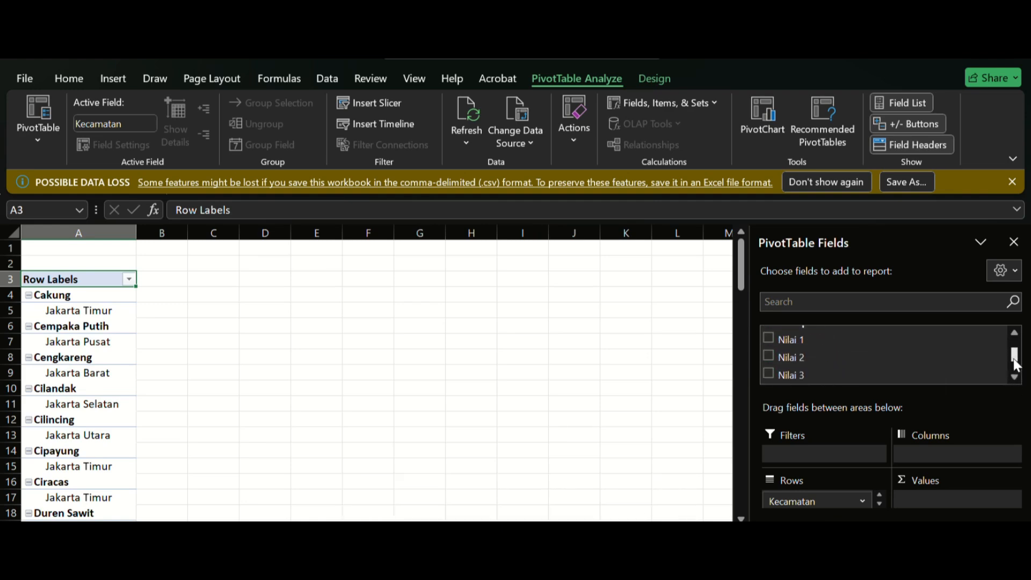
{"action": "scroll", "coordinate": [1014, 359], "scroll_direction": "up", "scroll_amount": 3}
{"action": "left_click_drag", "start_coordinate": [1014, 353], "coordinate": [1015, 370]}
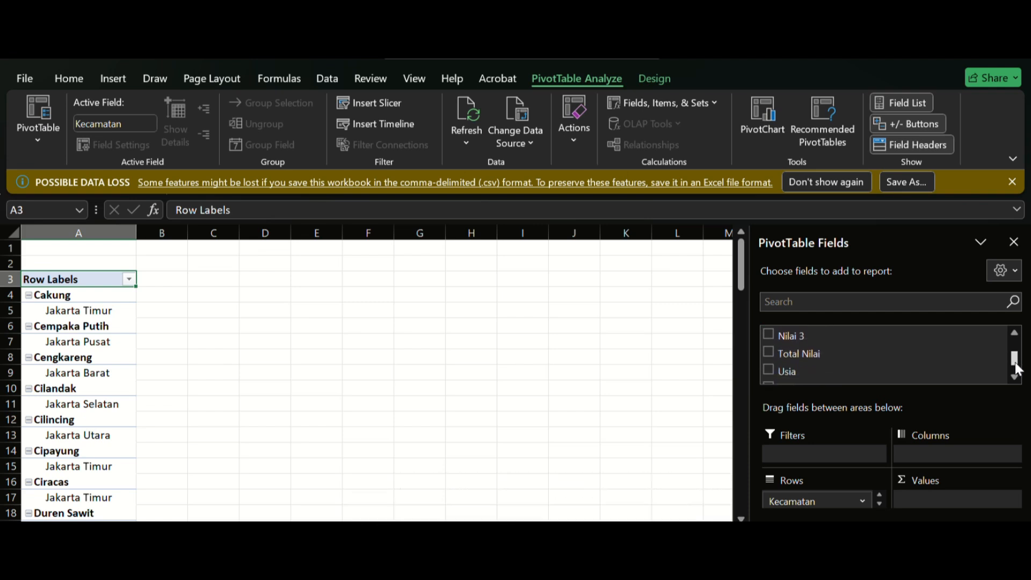
{"action": "left_click_drag", "start_coordinate": [816, 362], "coordinate": [934, 503]}
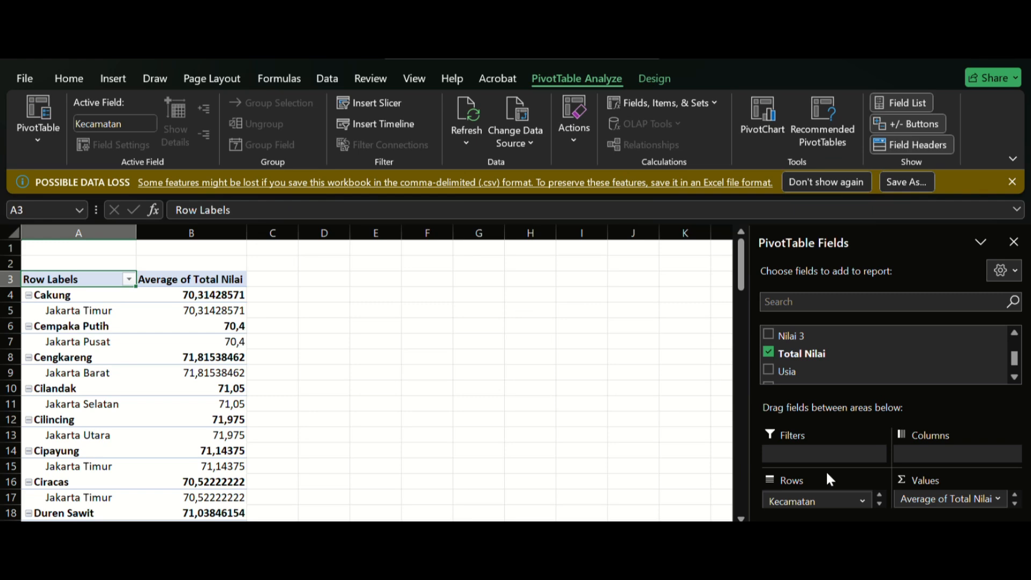
{"action": "left_click", "coordinate": [1013, 247]}
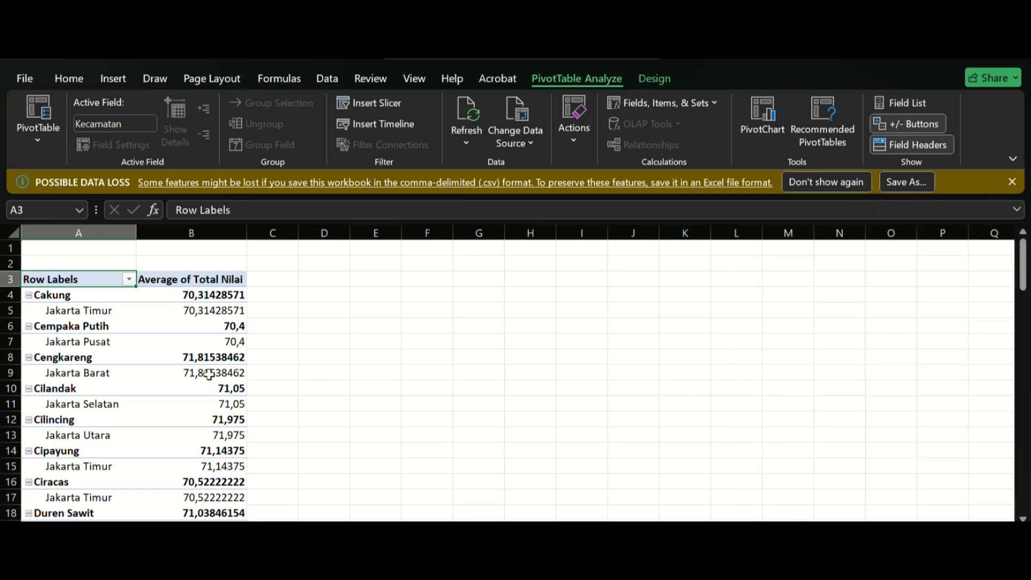
Step: Sort the Average of Total Nilai values in B4:B91 from largest to smallest
{"action": "scroll", "coordinate": [188, 374], "scroll_direction": "down", "scroll_amount": 8}
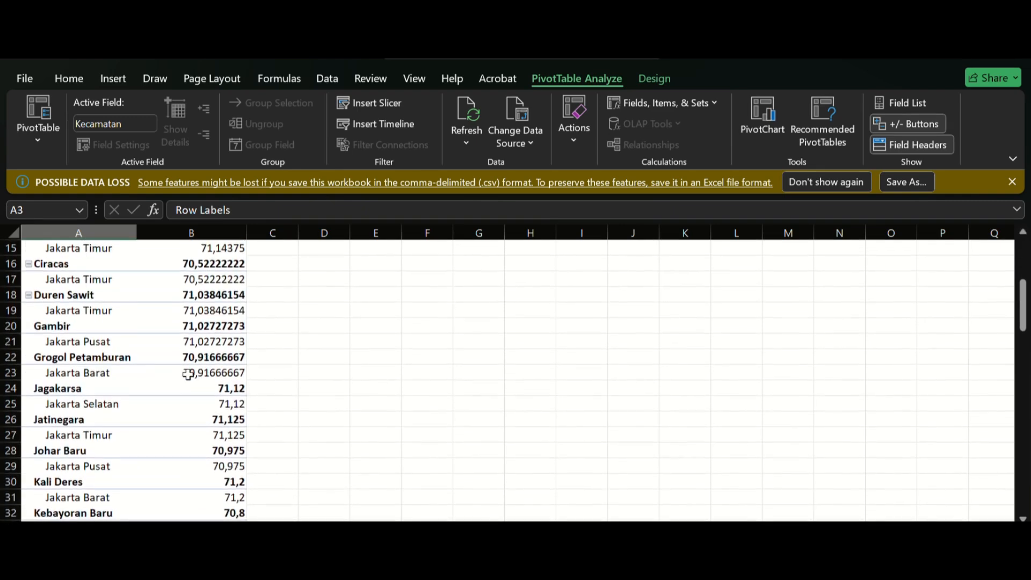
{"action": "scroll", "coordinate": [188, 375], "scroll_direction": "up", "scroll_amount": 8}
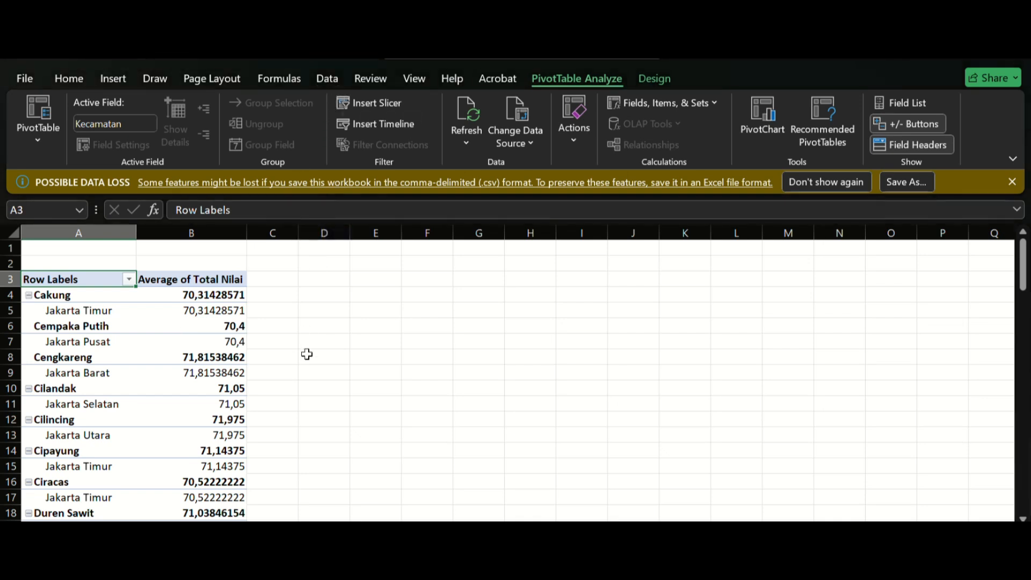
{"action": "left_click", "coordinate": [198, 302]}
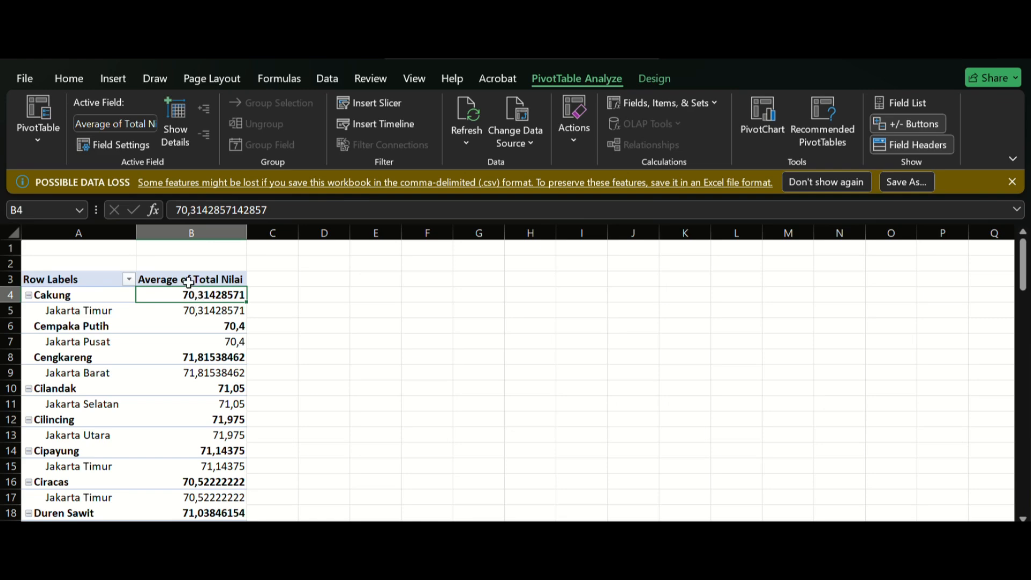
{"action": "left_click_drag", "start_coordinate": [199, 300], "coordinate": [203, 455]}
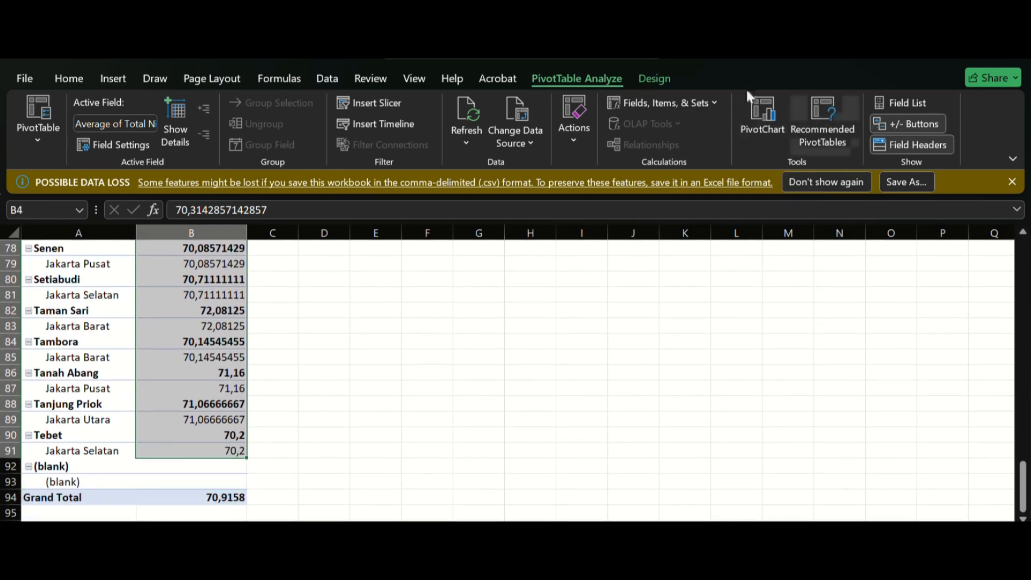
{"action": "left_click", "coordinate": [69, 78]}
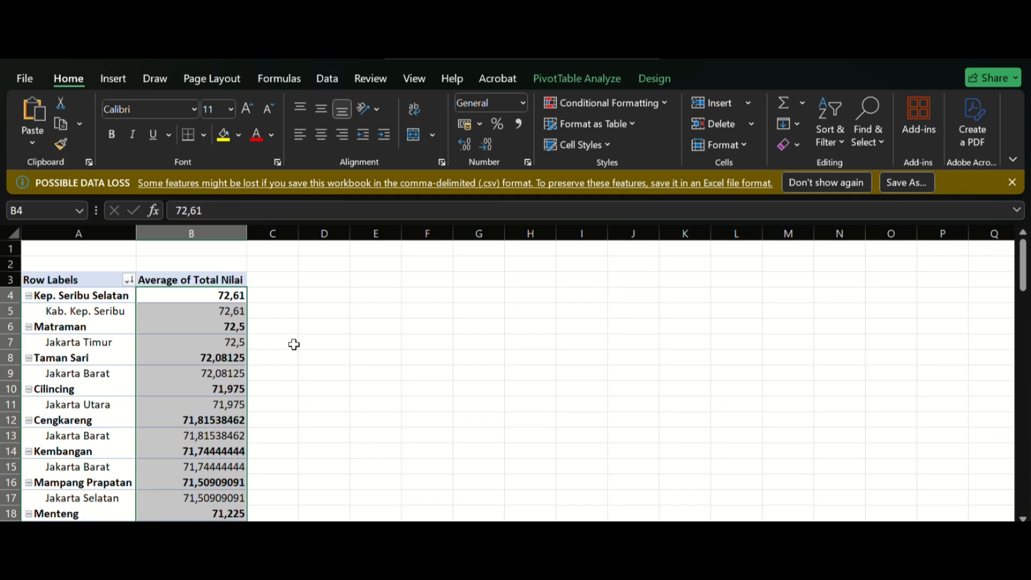
{"action": "left_click", "coordinate": [288, 329]}
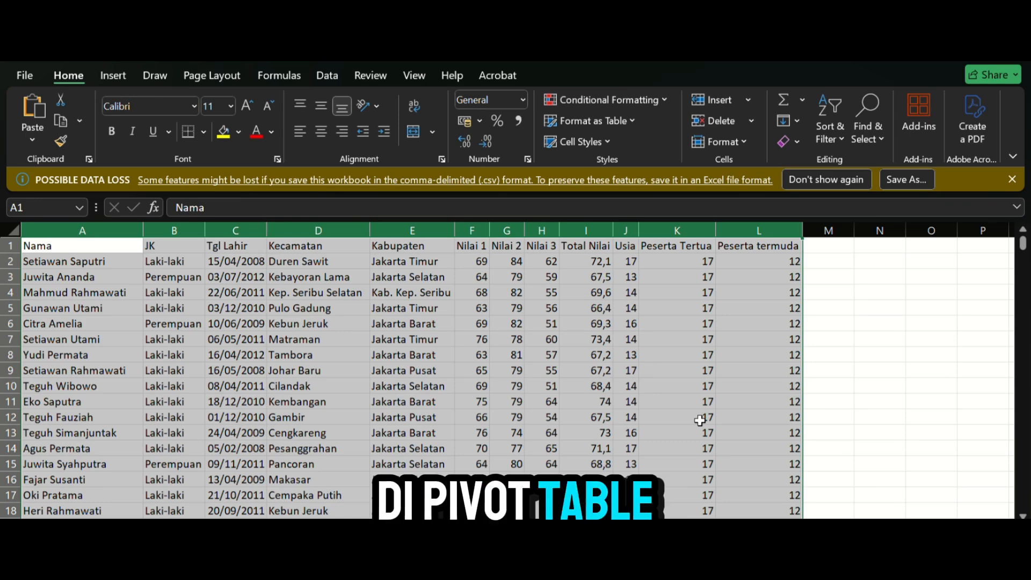
Step: Create another PivotTable on a new worksheet from participant data columns A through L
{"action": "left_click", "coordinate": [131, 78]}
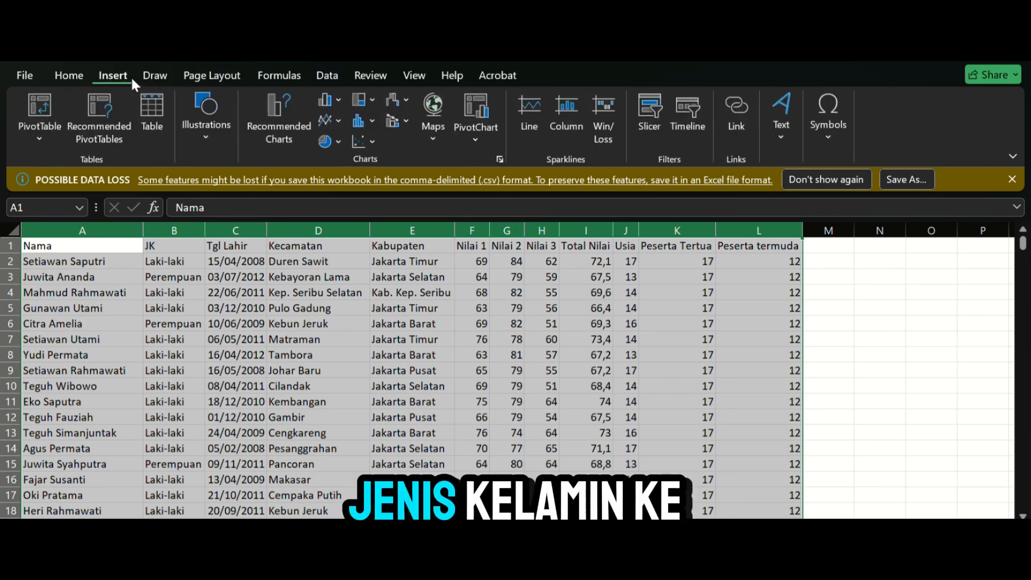
{"action": "left_click", "coordinate": [58, 151]}
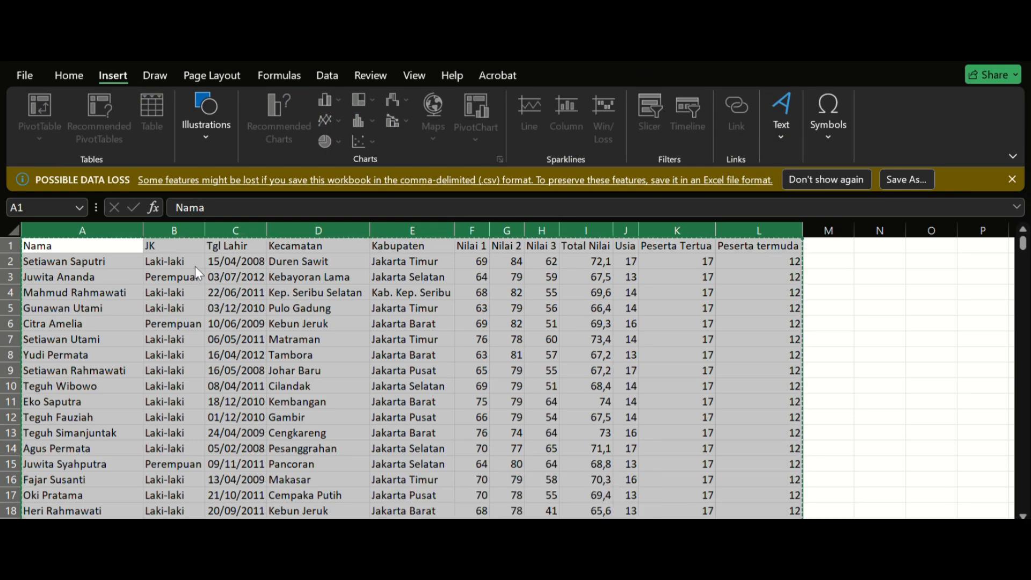
{"action": "key", "text": "Return"}
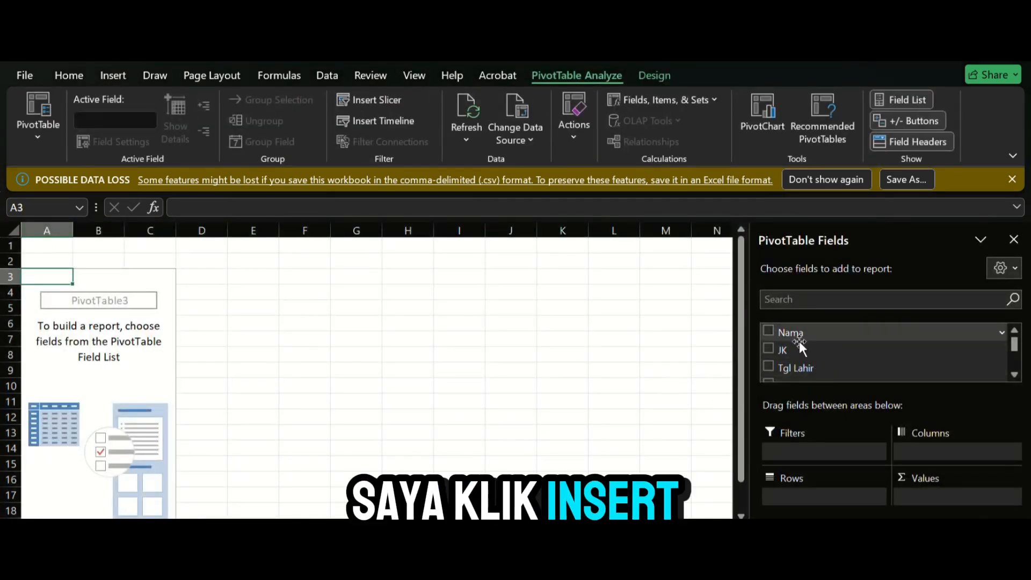
Step: Lay out the new PivotTable with JK in columns, Kabupaten in rows and a count of Nama as values
{"action": "left_click_drag", "start_coordinate": [792, 356], "coordinate": [913, 458]}
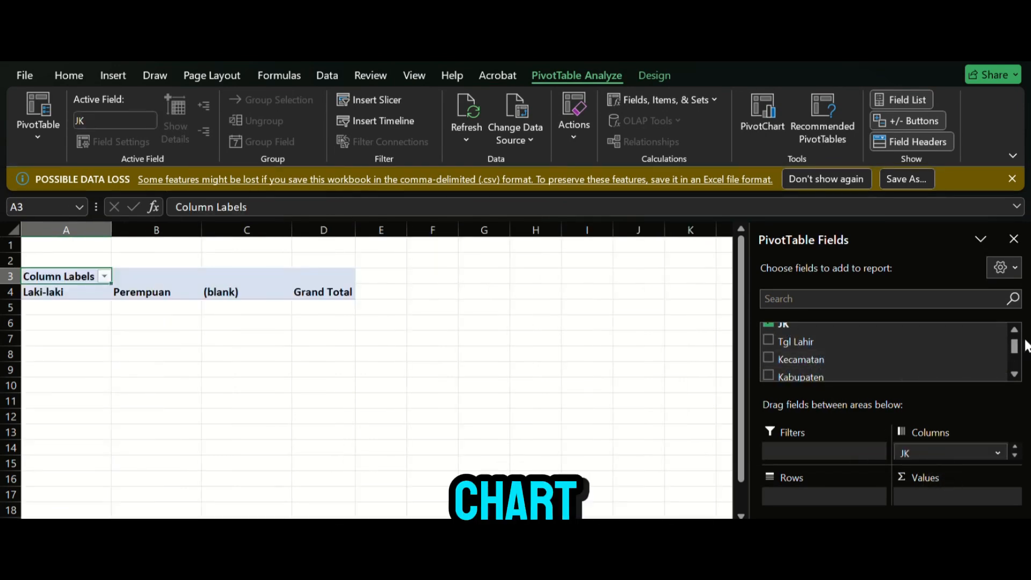
{"action": "mouse_move", "coordinate": [1019, 349]}
{"action": "left_mouse_down"}
{"action": "mouse_move", "coordinate": [1019, 364]}
{"action": "mouse_move", "coordinate": [1020, 355]}
{"action": "left_mouse_up"}
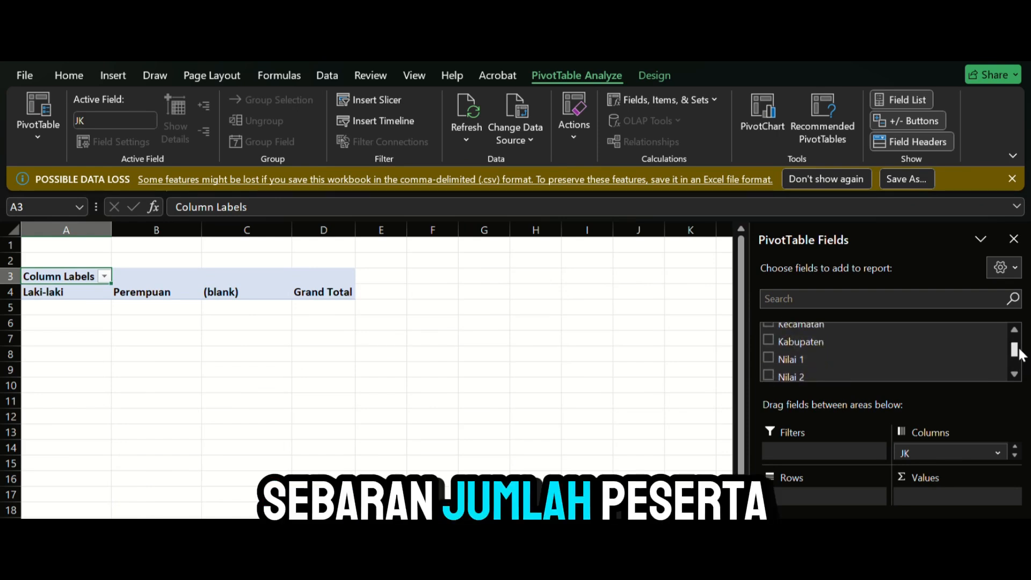
{"action": "left_click_drag", "start_coordinate": [810, 342], "coordinate": [823, 494]}
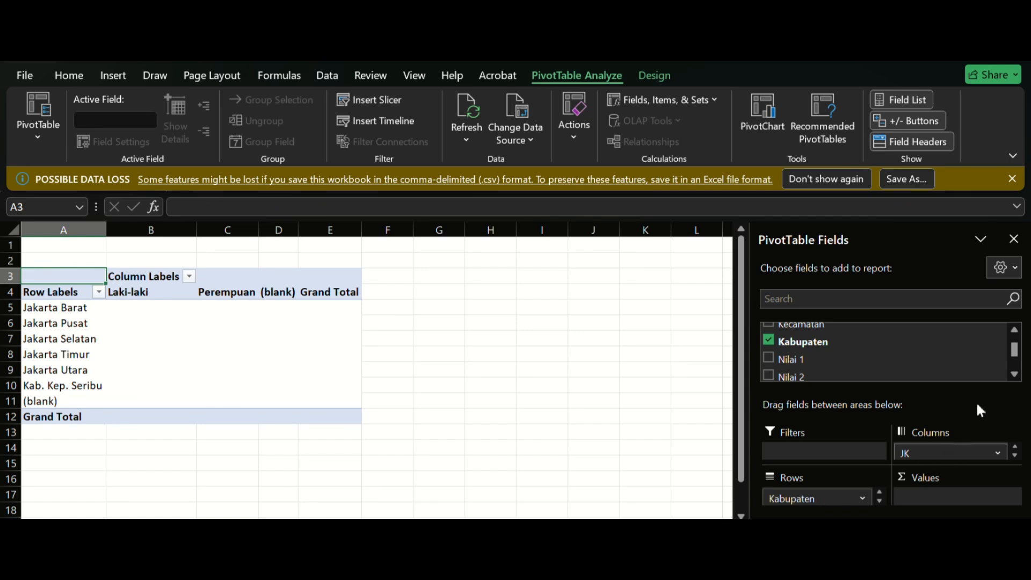
{"action": "mouse_move", "coordinate": [1019, 355]}
{"action": "left_mouse_down"}
{"action": "mouse_move", "coordinate": [1021, 374]}
{"action": "mouse_move", "coordinate": [1019, 352]}
{"action": "left_mouse_up"}
{"action": "left_click_drag", "start_coordinate": [786, 334], "coordinate": [938, 505]}
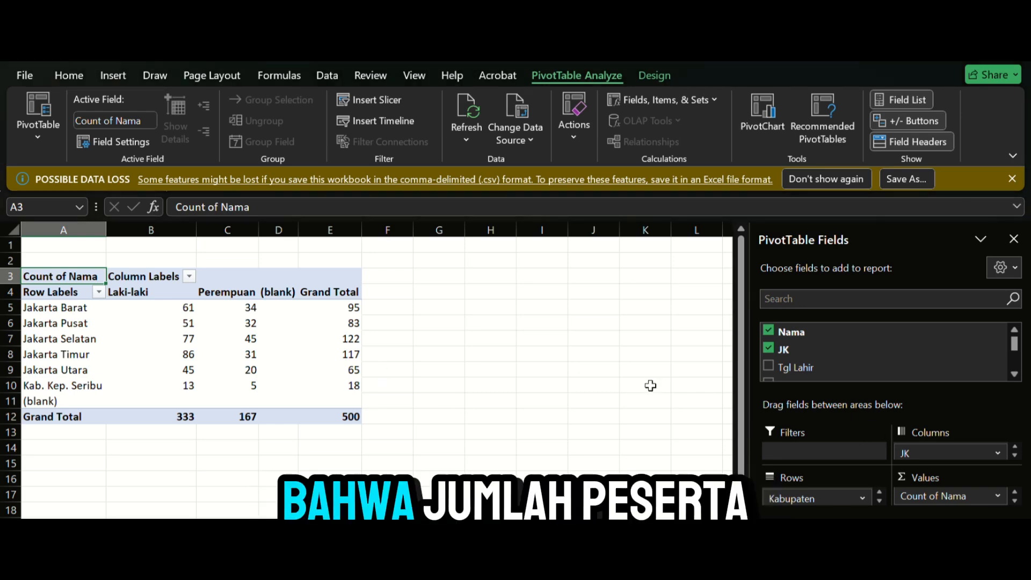
{"action": "left_click", "coordinate": [598, 377]}
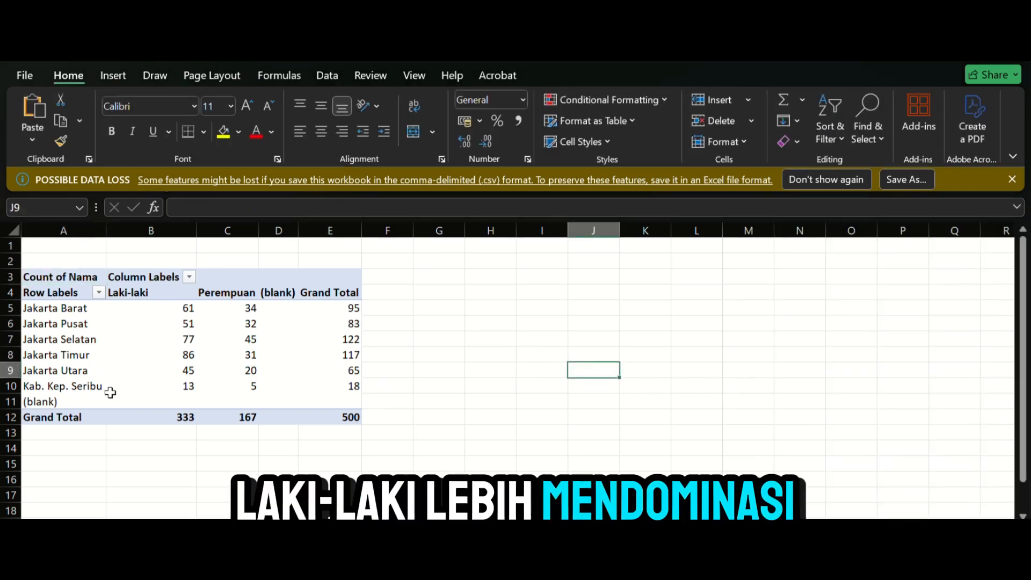
{"action": "left_click", "coordinate": [412, 294]}
{"action": "left_click", "coordinate": [218, 324]}
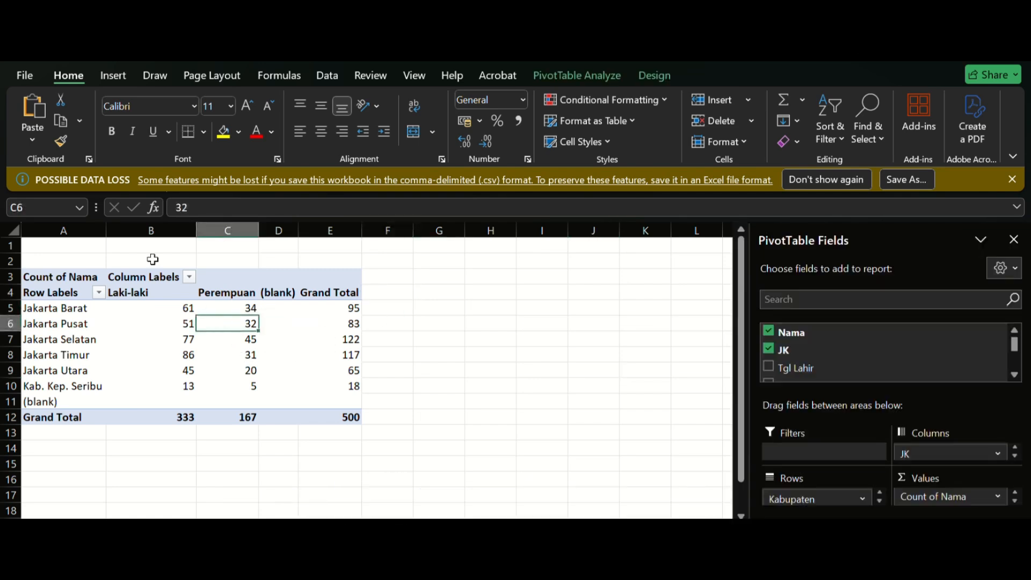
{"action": "left_click", "coordinate": [381, 311]}
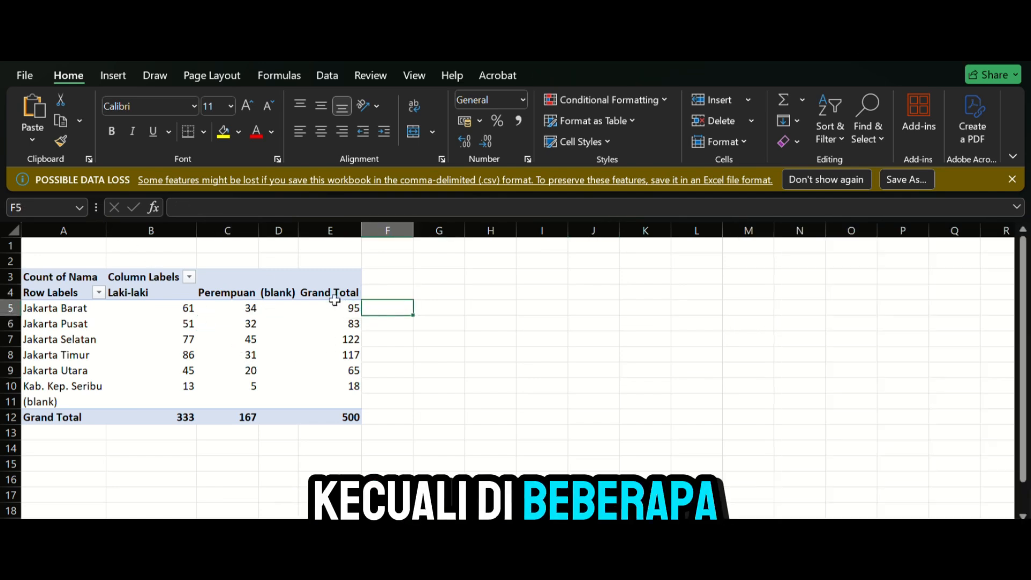
Step: Insert a clustered column PivotChart from the whole participant count PivotTable
{"action": "left_click", "coordinate": [116, 74]}
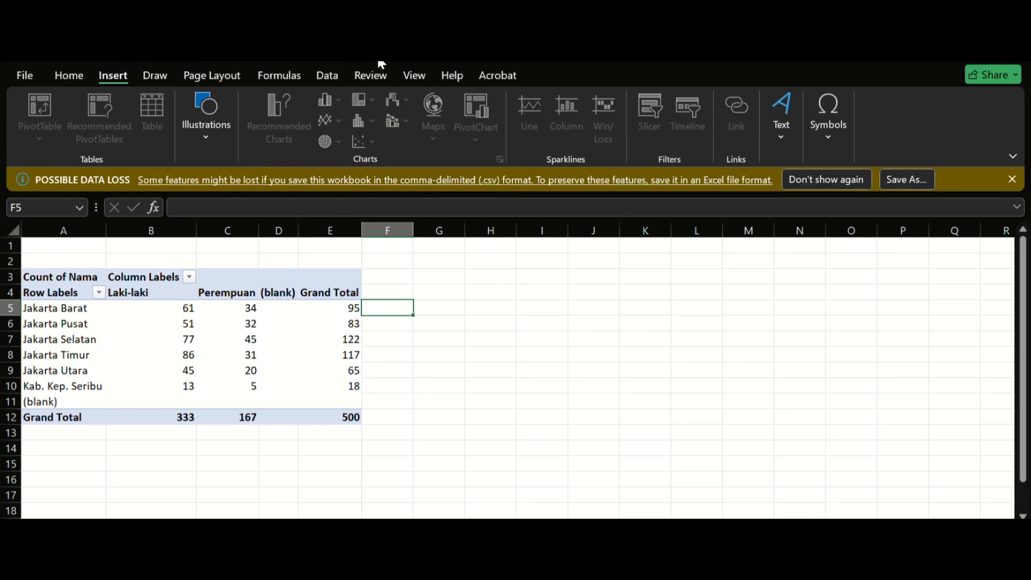
{"action": "left_click", "coordinate": [71, 280]}
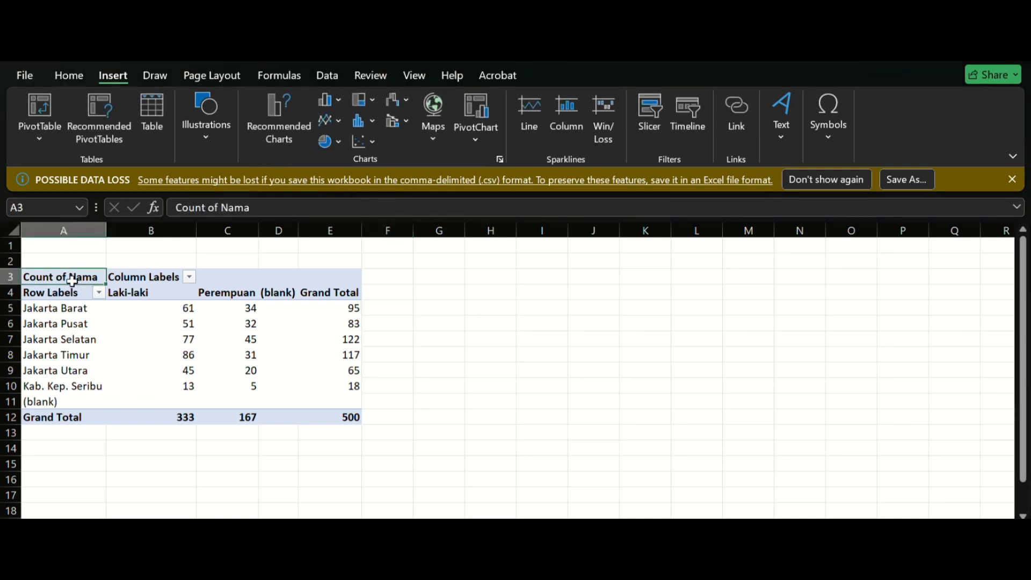
{"action": "key", "text": "ctrl+a"}
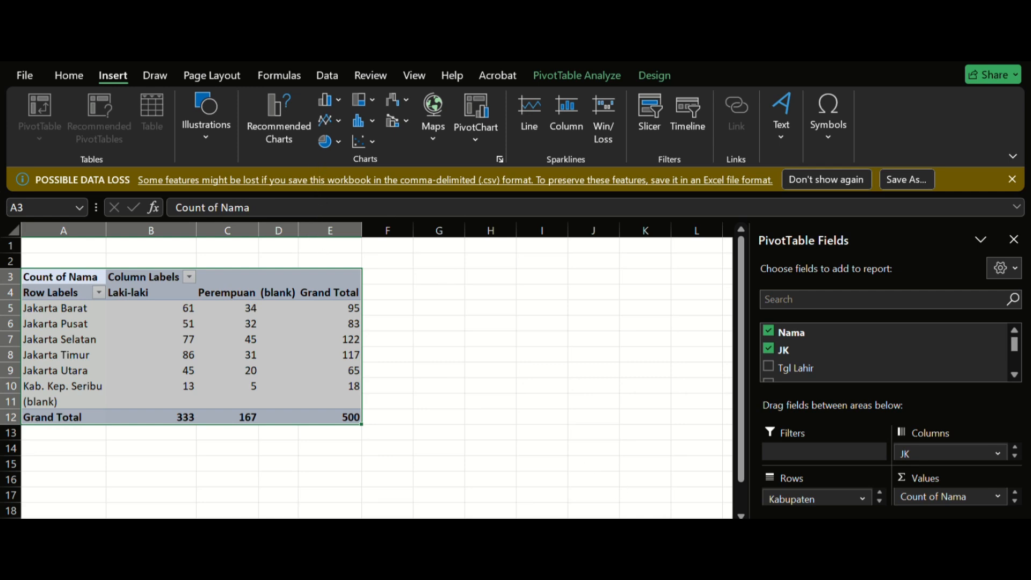
{"action": "key", "text": "alt+F1"}
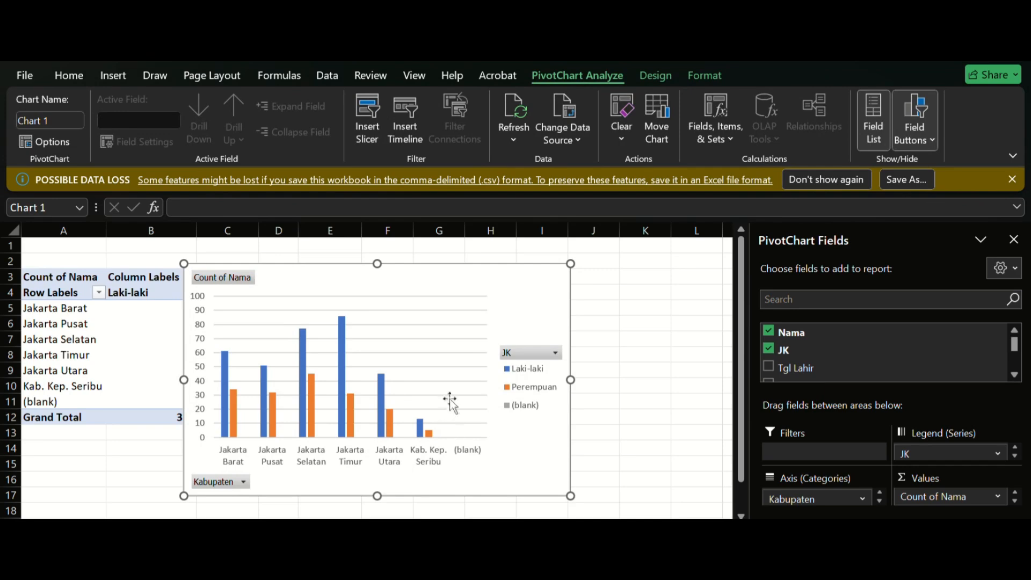
Step: Shrink the PivotChart so it ends at about column I and row 14, and close its field list
{"action": "left_click", "coordinate": [437, 395]}
{"action": "left_click_drag", "start_coordinate": [438, 394], "coordinate": [473, 391]}
{"action": "left_click_drag", "start_coordinate": [571, 494], "coordinate": [526, 463]}
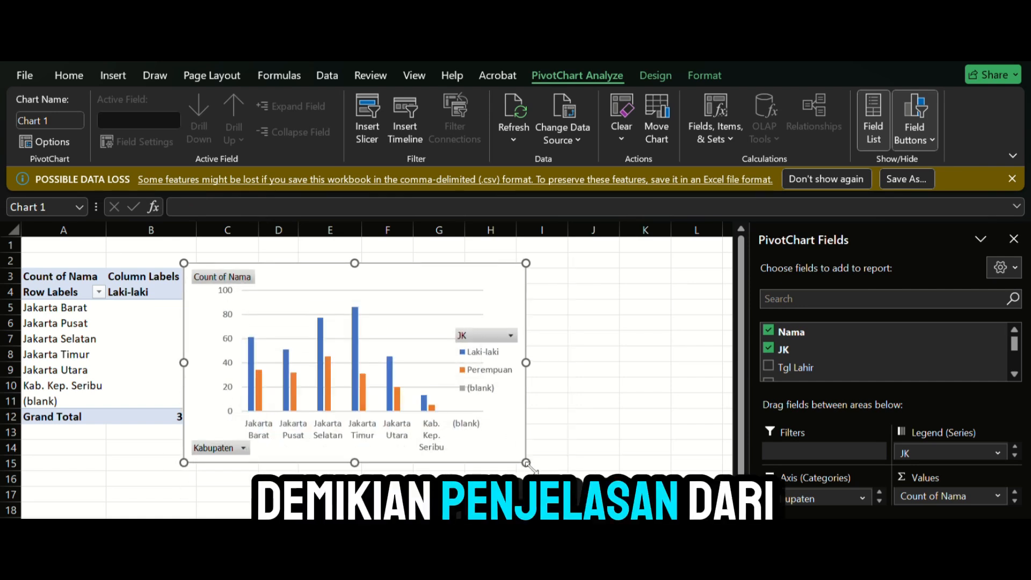
{"action": "left_click", "coordinate": [1015, 240]}
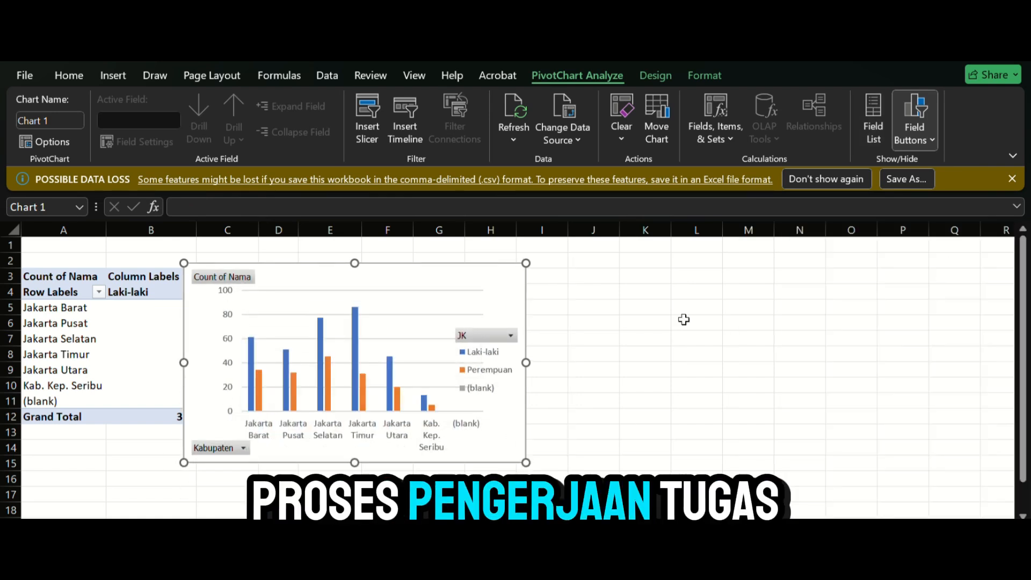
Step: Open the formatting options for the PivotChart's plot area
{"action": "double_click", "coordinate": [427, 364]}
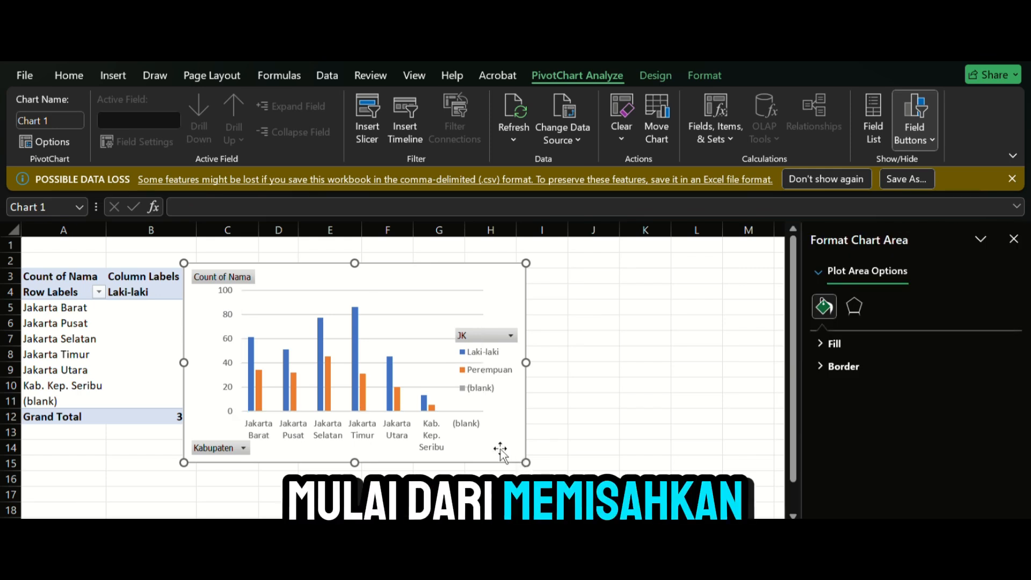